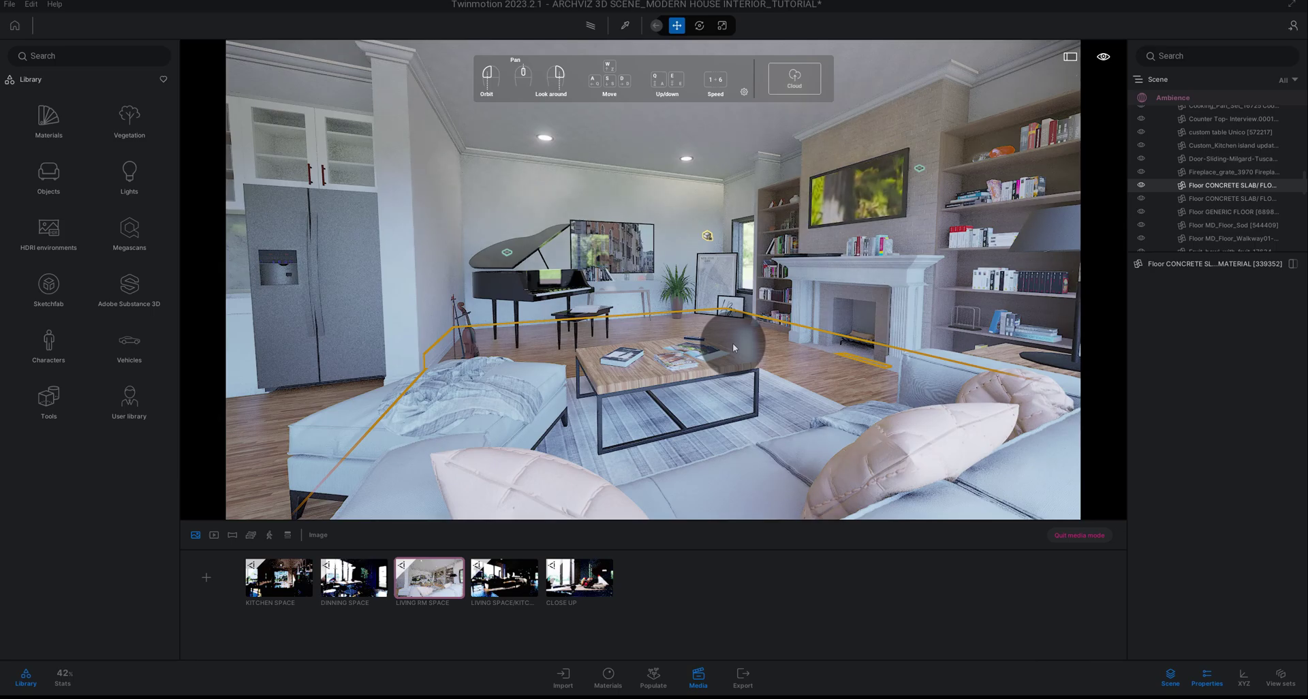
# - Select the rug under the coffee table and dolly the camera toward the fireplace
pyautogui.click(779, 378)
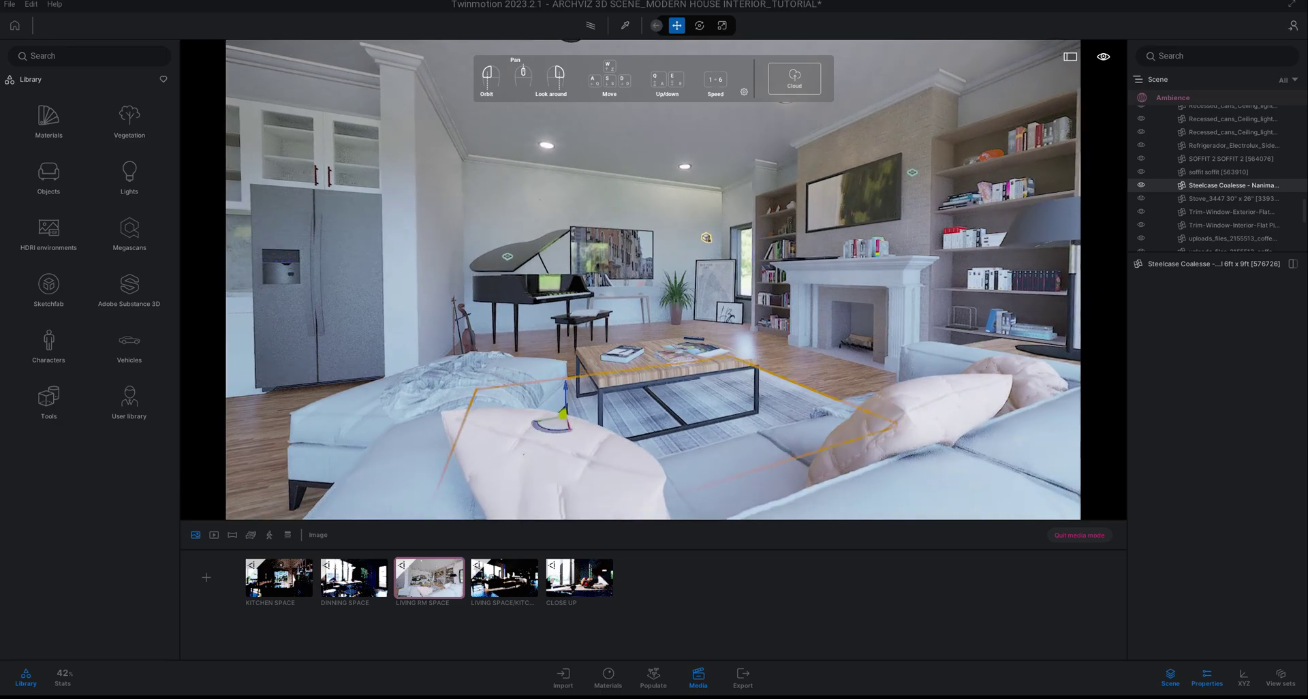
pyautogui.scroll(5, 781, 390)
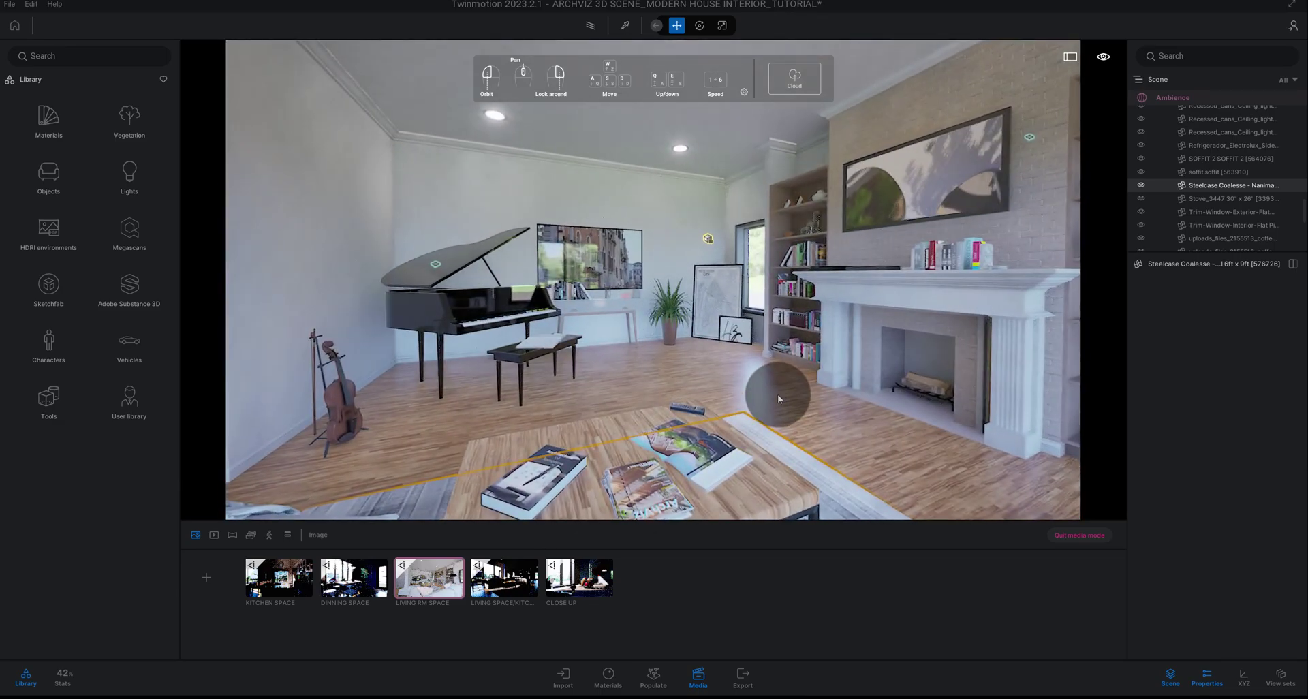
pyautogui.scroll(-3, 777, 395)
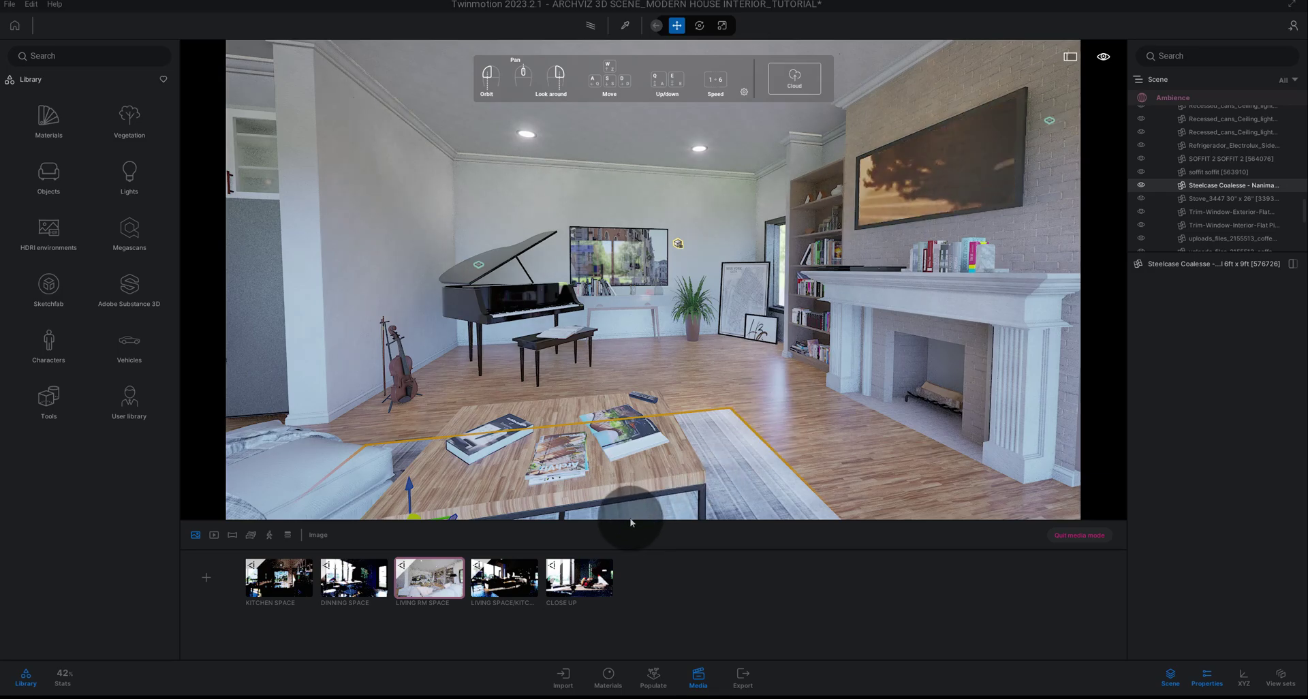
# - Switch to the LIVING RM SPACE view and bring its Env Global lighting settings into view
pyautogui.click(431, 585)
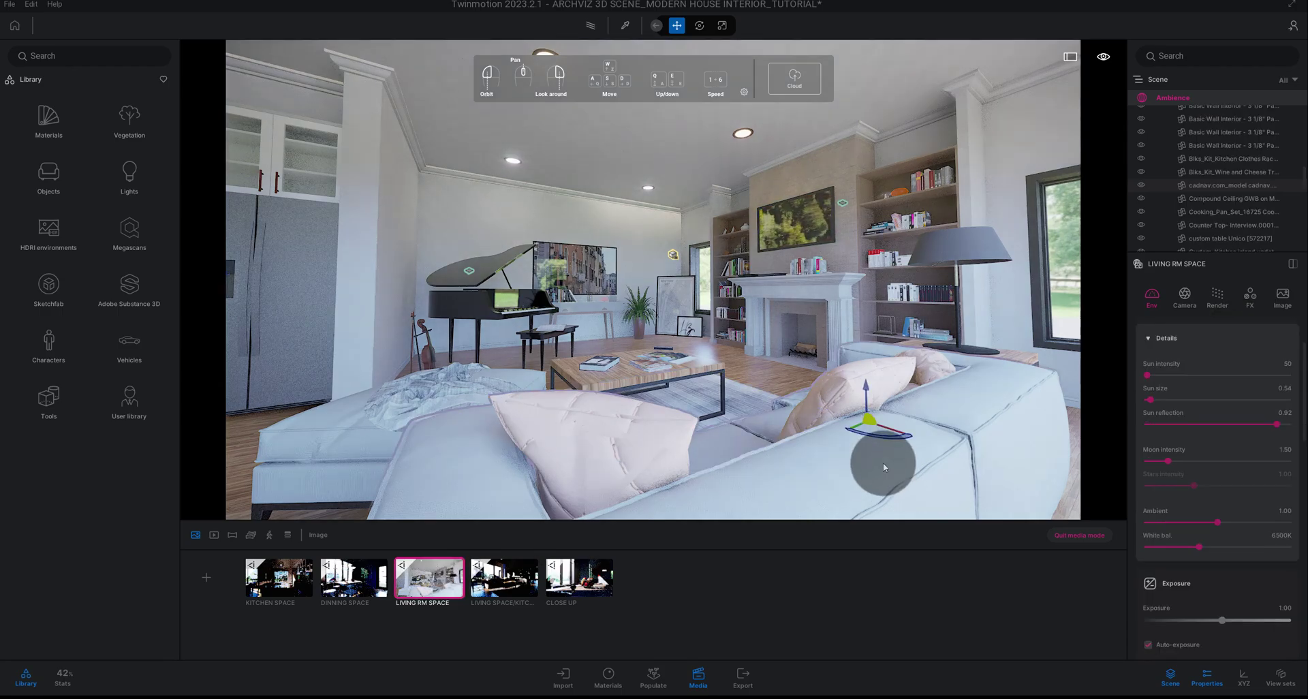
pyautogui.scroll(-5, 1015, 461)
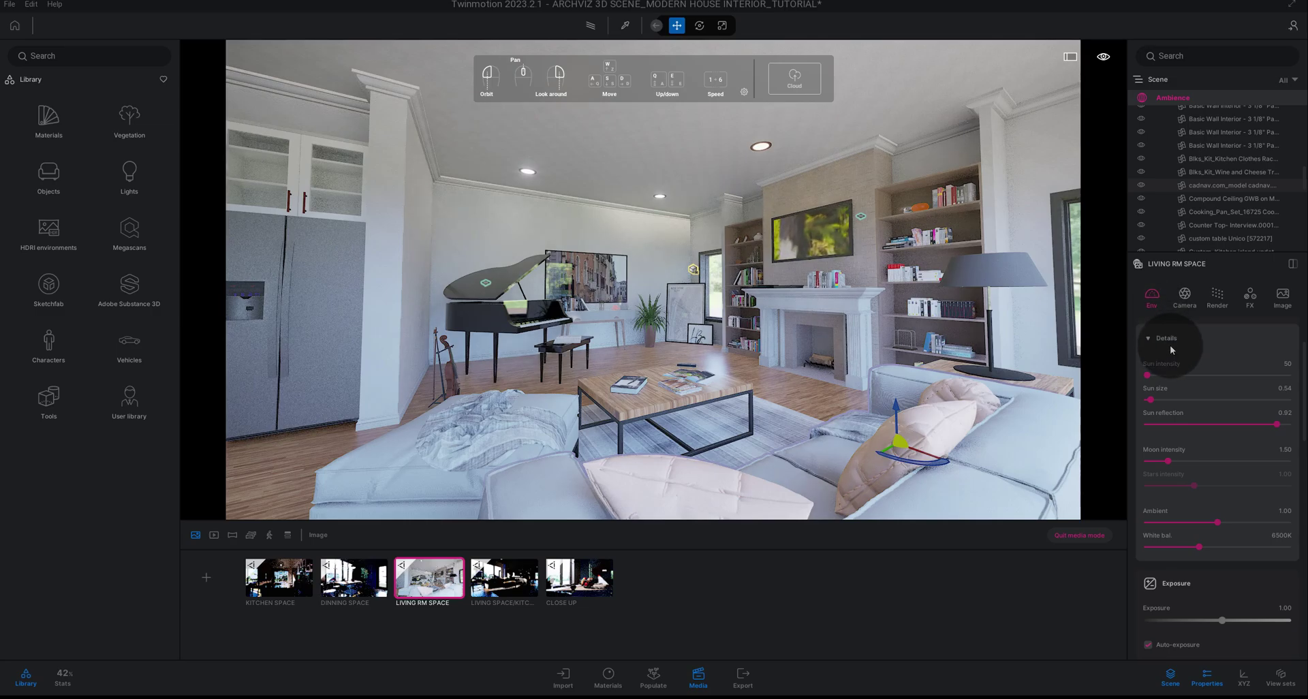
pyautogui.scroll(2, 1170, 346)
pyautogui.scroll(2, 1171, 351)
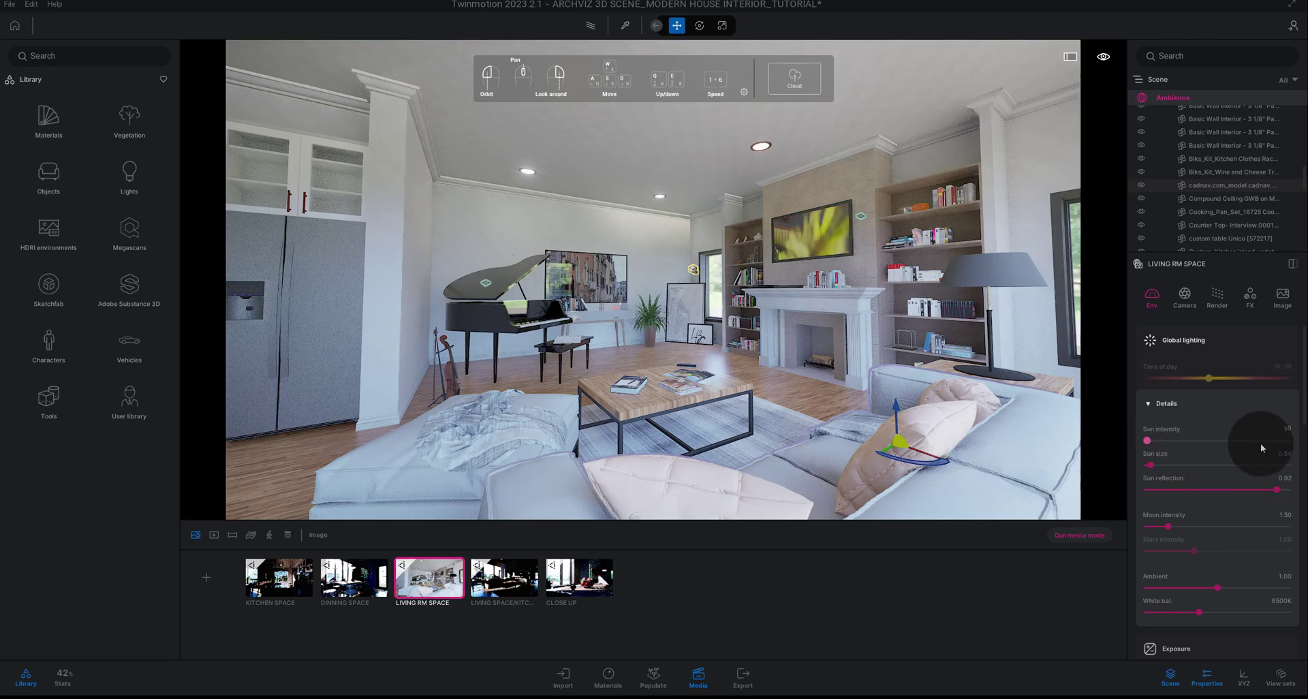
# - Set Sun intensity to 25, Ambient to 2.00 and White balance to 5500K
pyautogui.click(1287, 428)
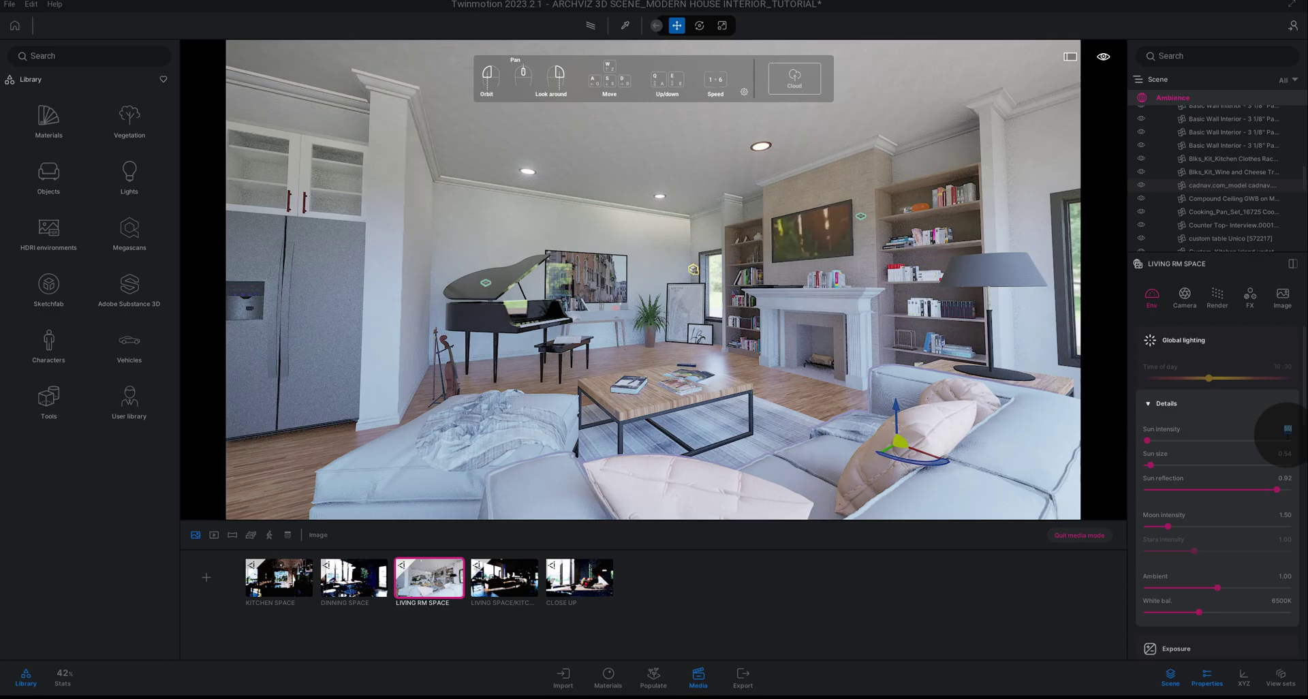
pyautogui.write('25')
pyautogui.press('Return')
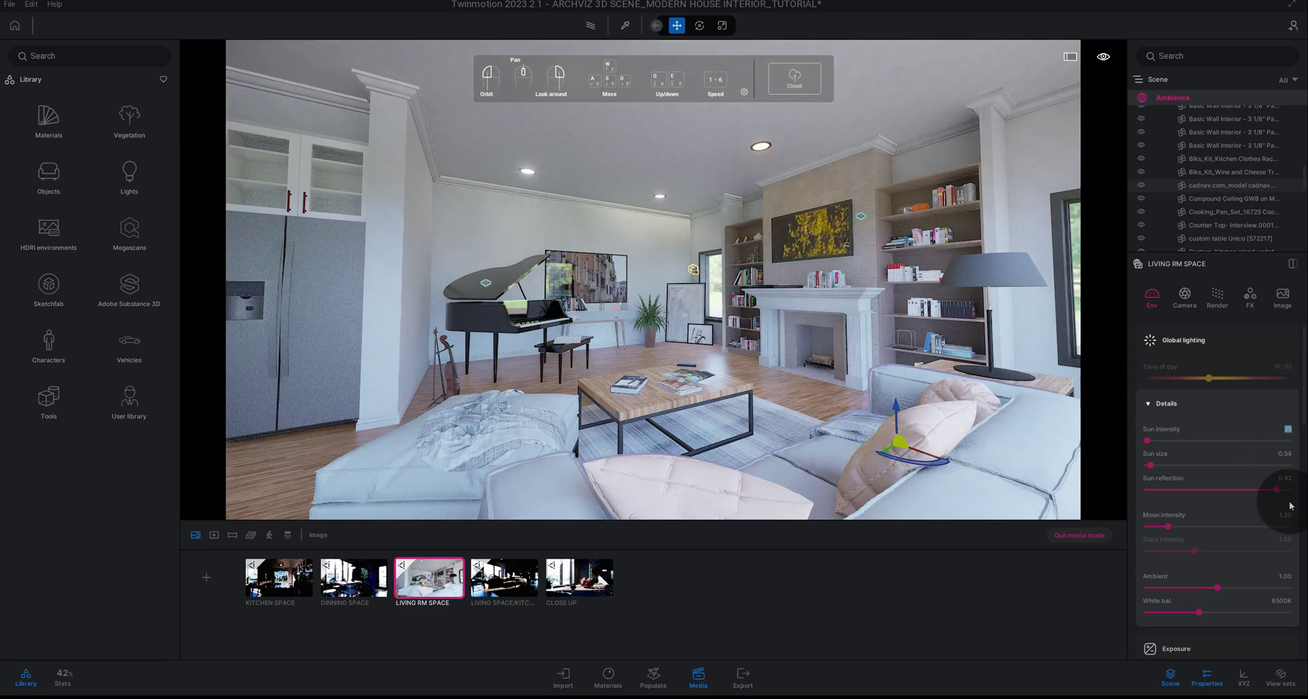
pyautogui.click(1285, 576)
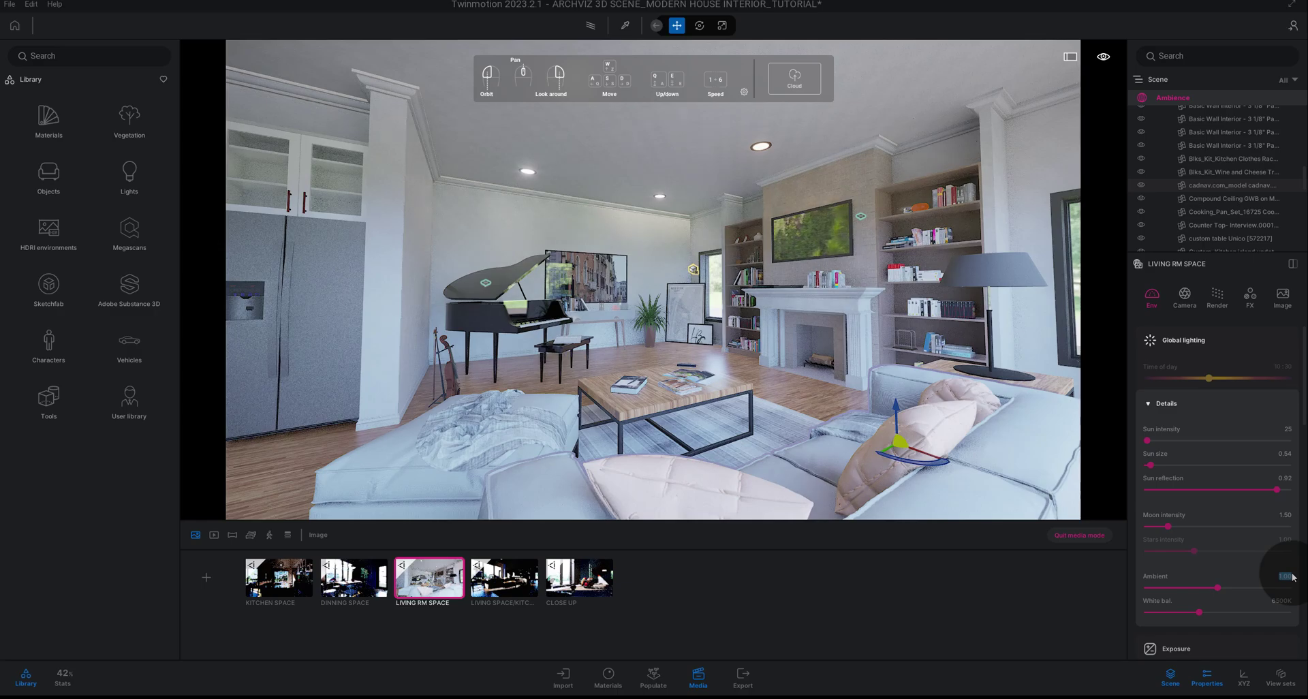
pyautogui.write('2')
pyautogui.press('Return')
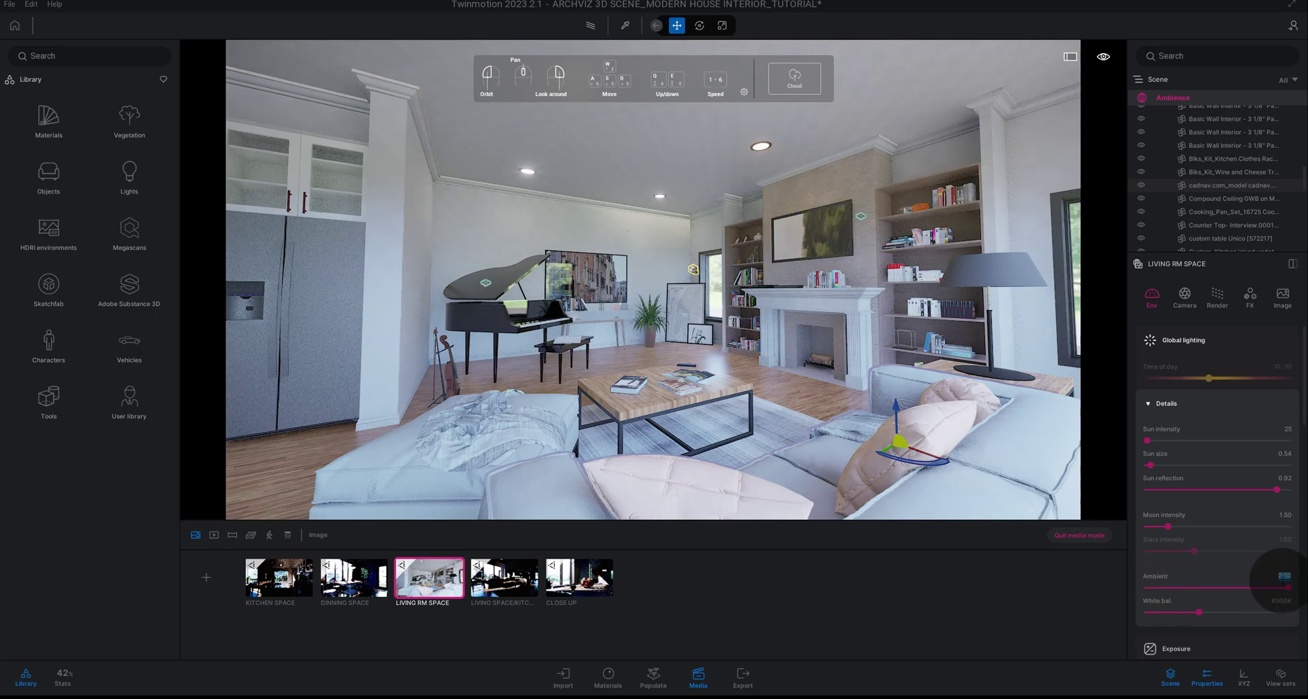
pyautogui.click(1280, 600)
pyautogui.write('5')
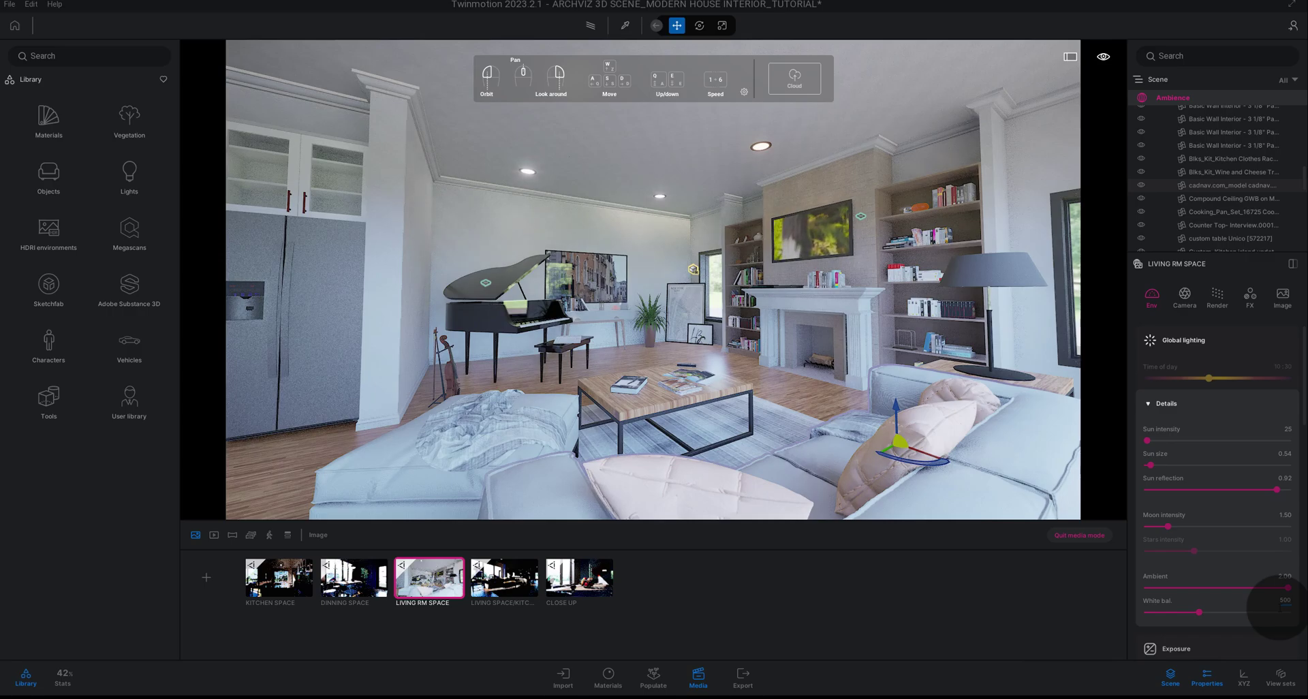
pyautogui.write('500')
pyautogui.press('Return')
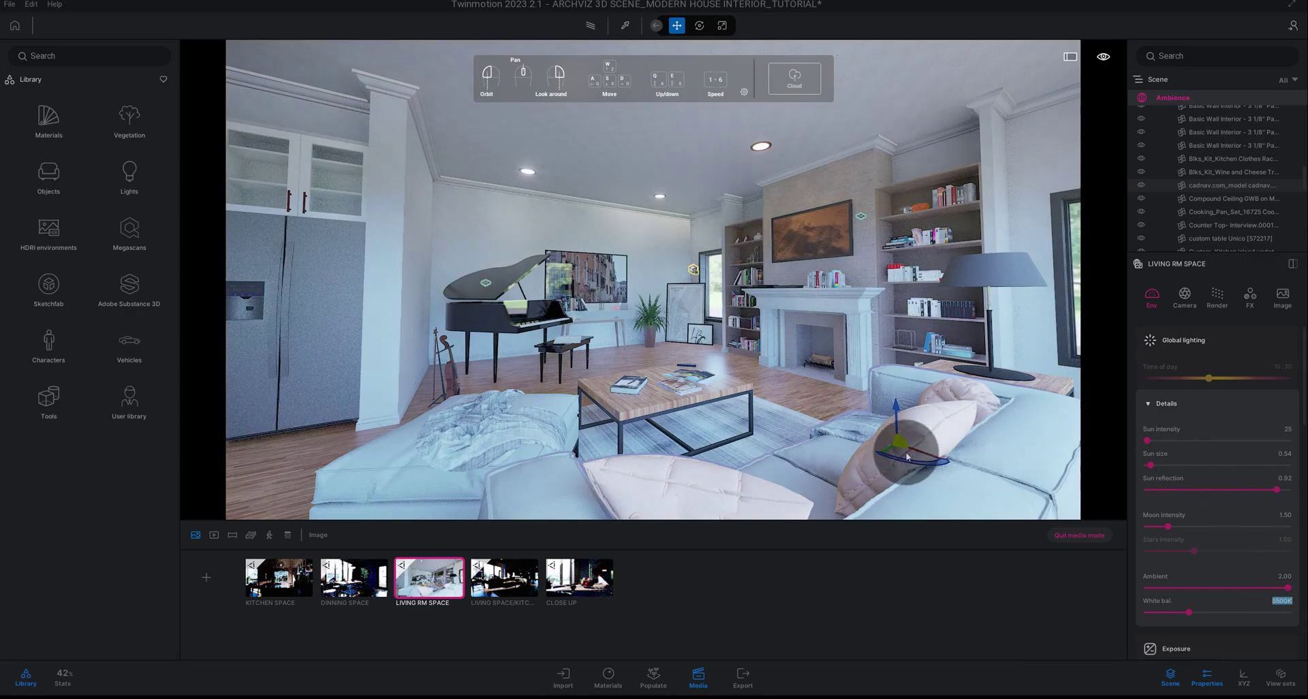
pyautogui.scroll(4, 896, 455)
pyautogui.scroll(-3, 897, 456)
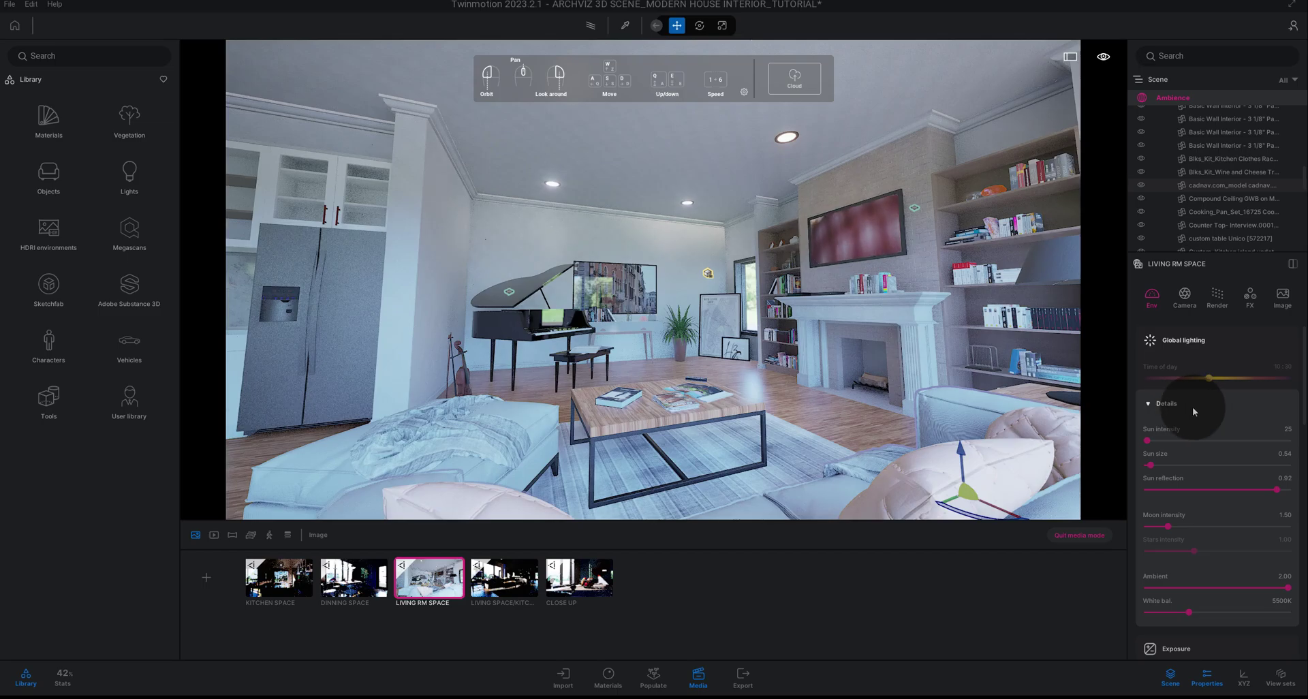
# - Set the LIVING RM SPACE camera focal length to 22mm
pyautogui.click(1185, 309)
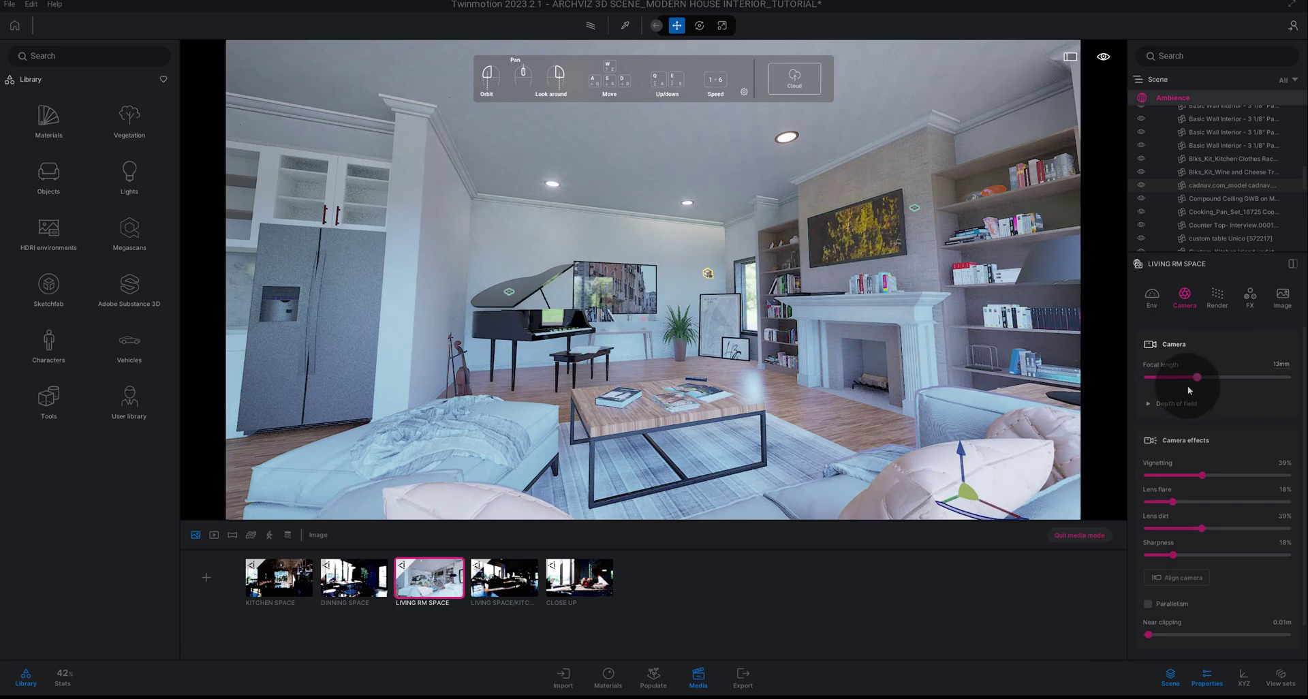
pyautogui.click(1280, 364)
pyautogui.write('22')
pyautogui.press('Return')
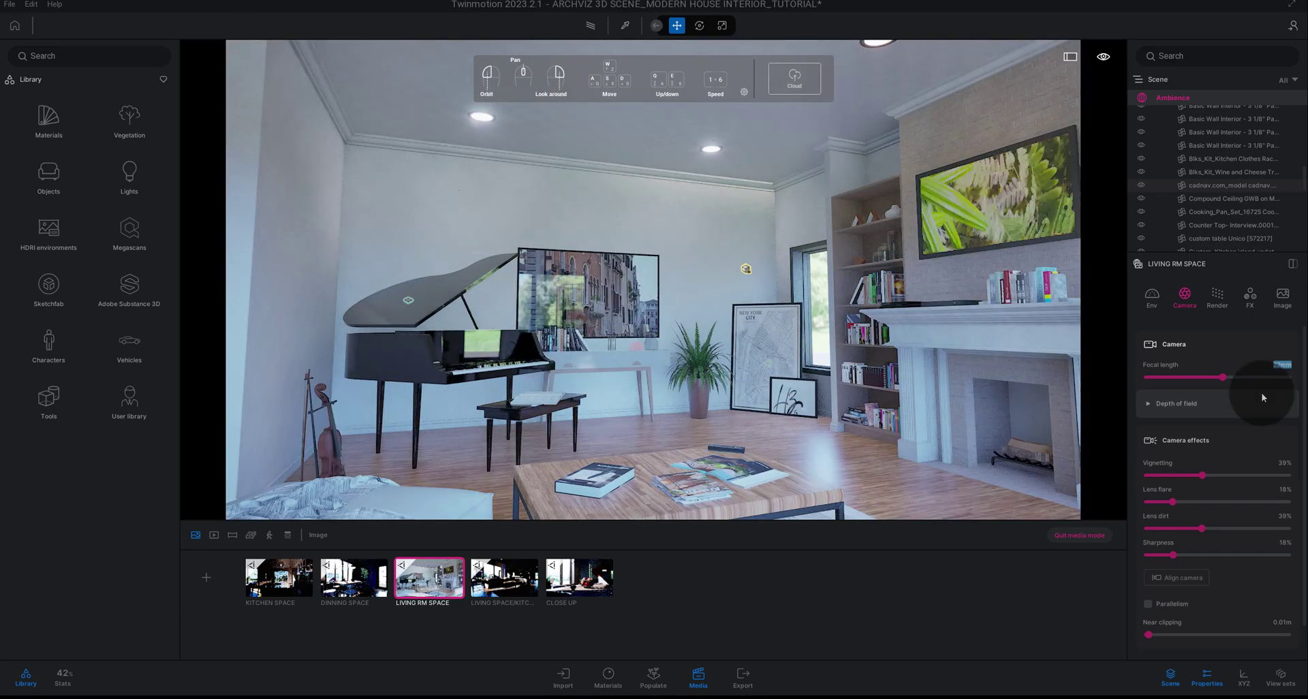
# - Expand and collapse the Depth of field section twice to review its settings
pyautogui.click(1192, 422)
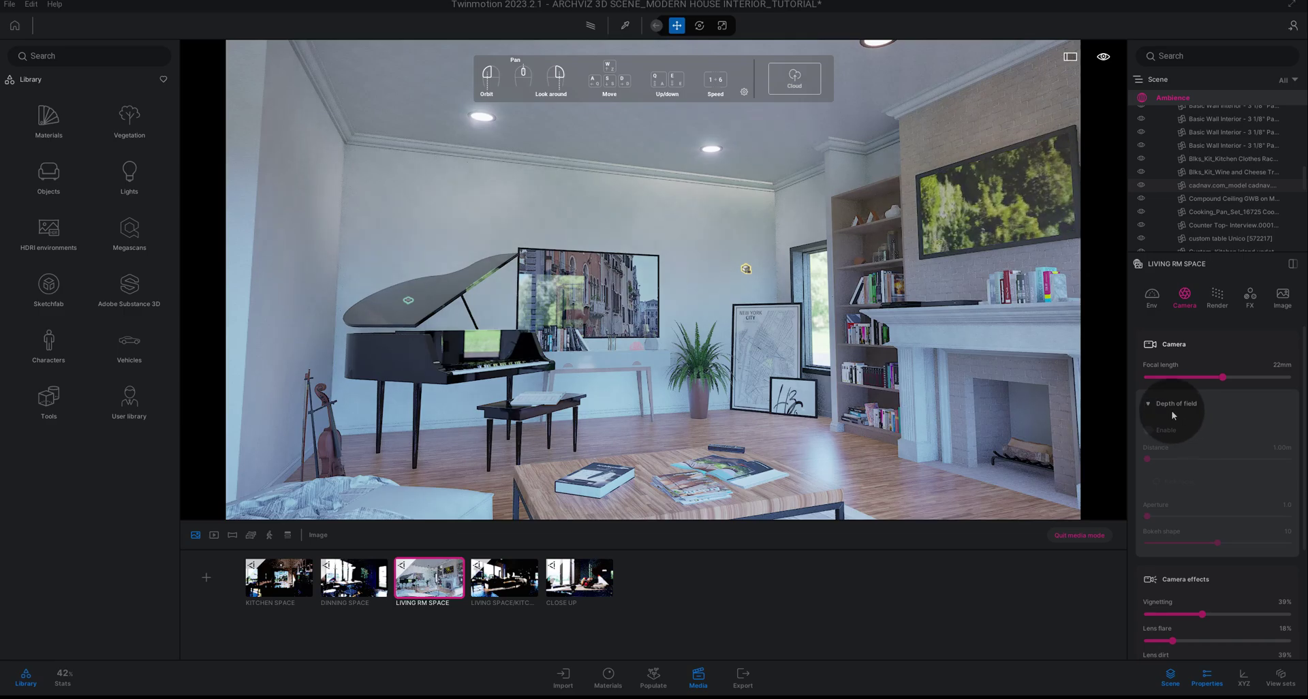
pyautogui.click(1171, 411)
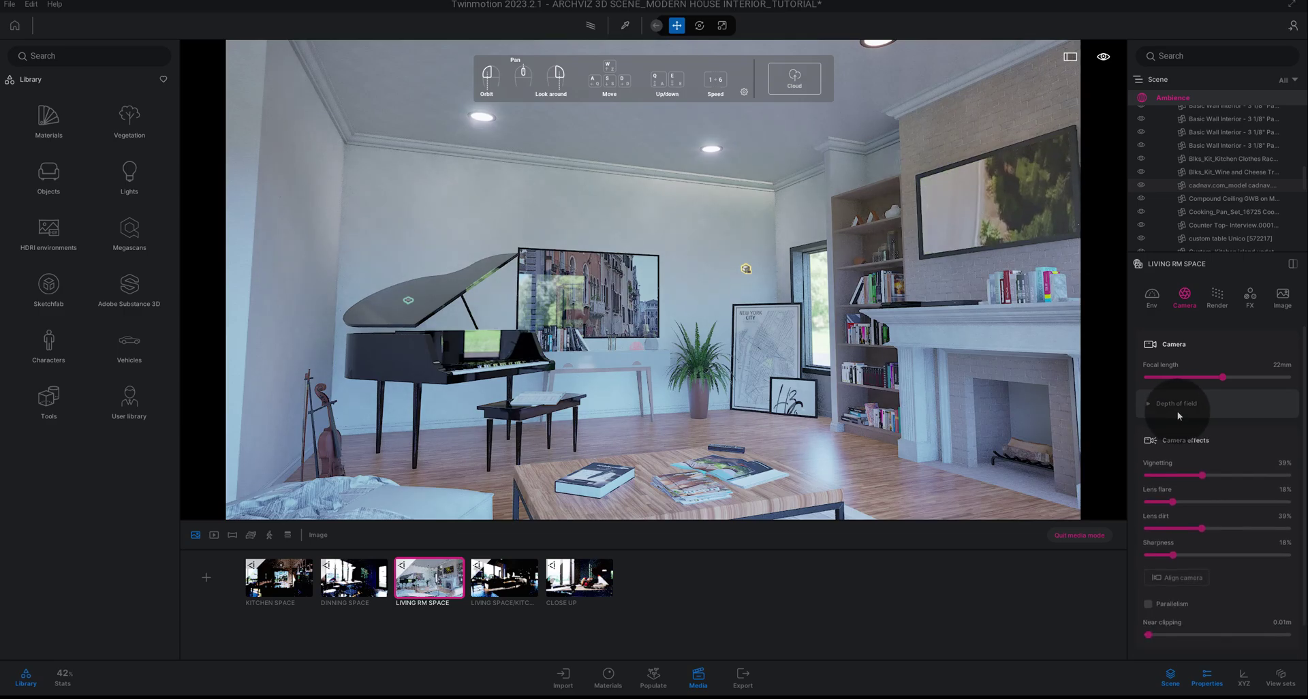
pyautogui.click(1176, 411)
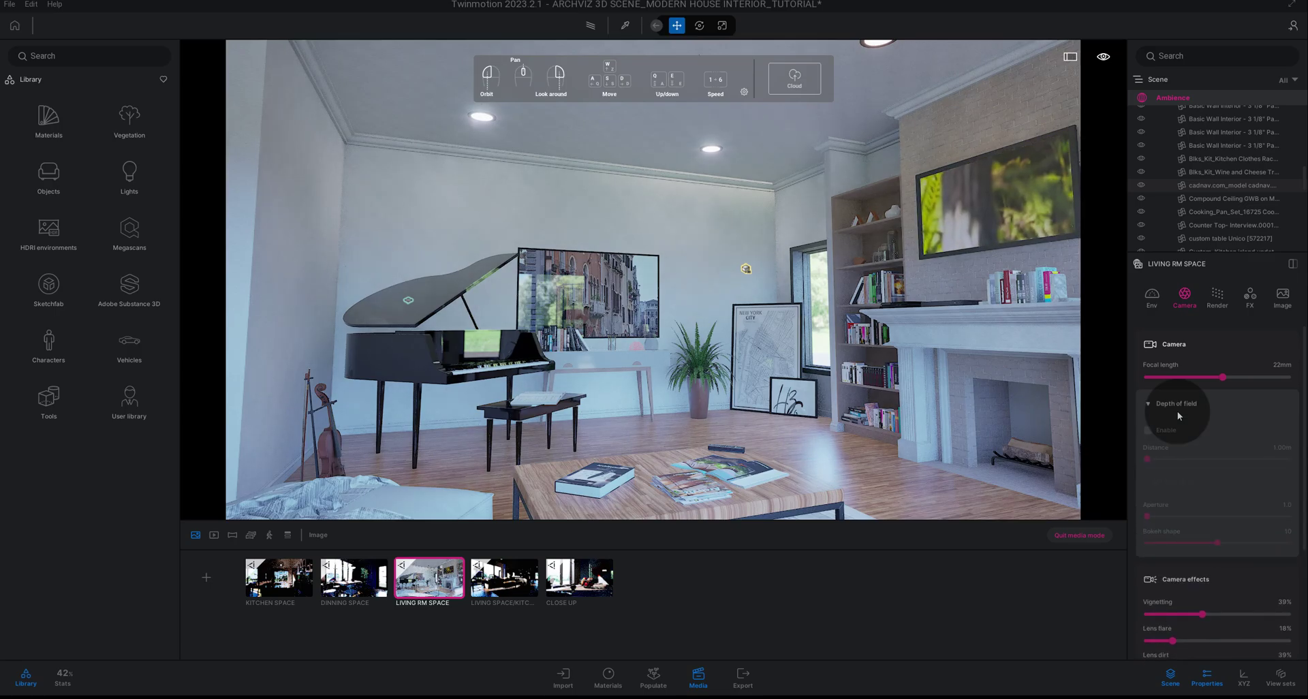
pyautogui.click(1177, 410)
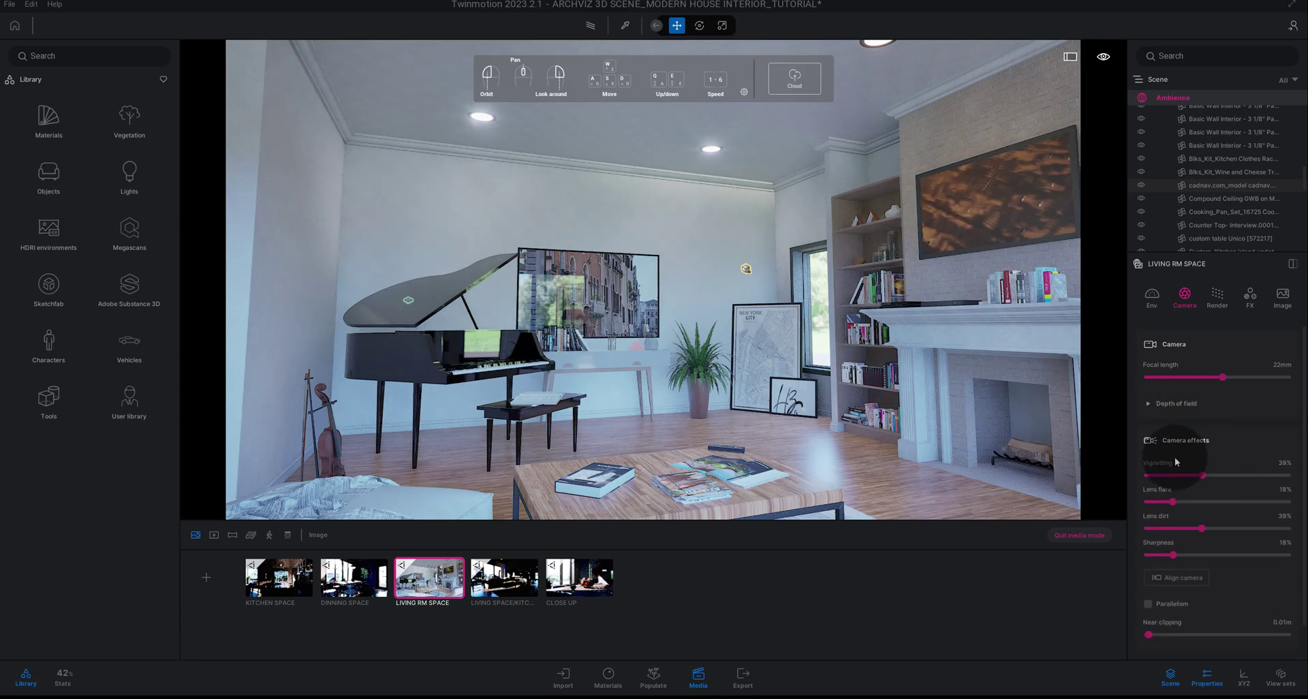
# - Set vignetting to 0% and lens flare, lens dirt and sharpness to 25%
pyautogui.click(1283, 462)
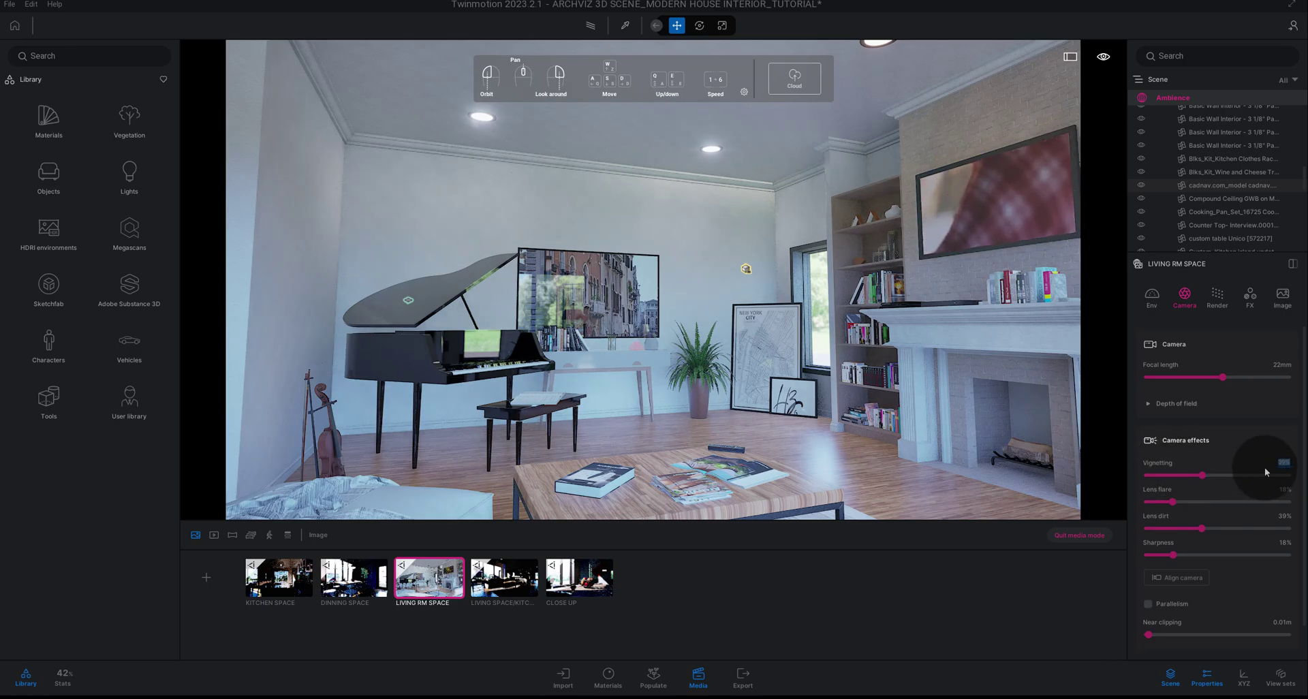
pyautogui.write('0')
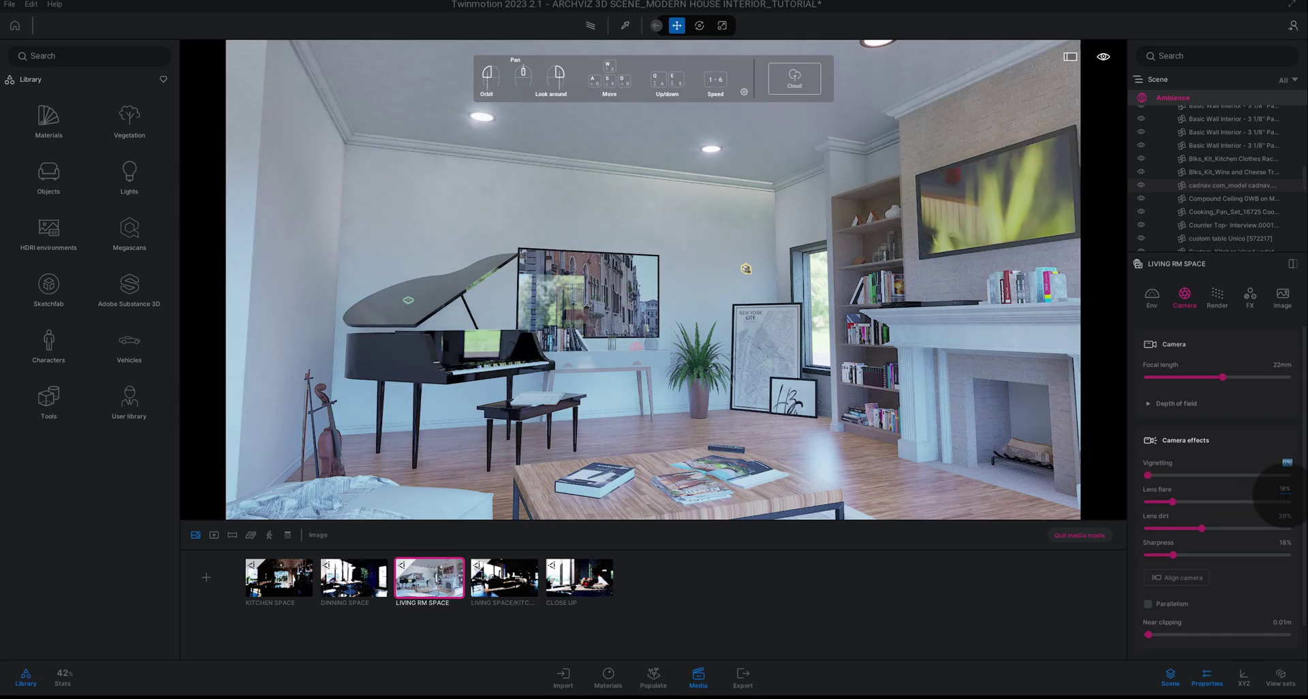
pyautogui.click(1283, 488)
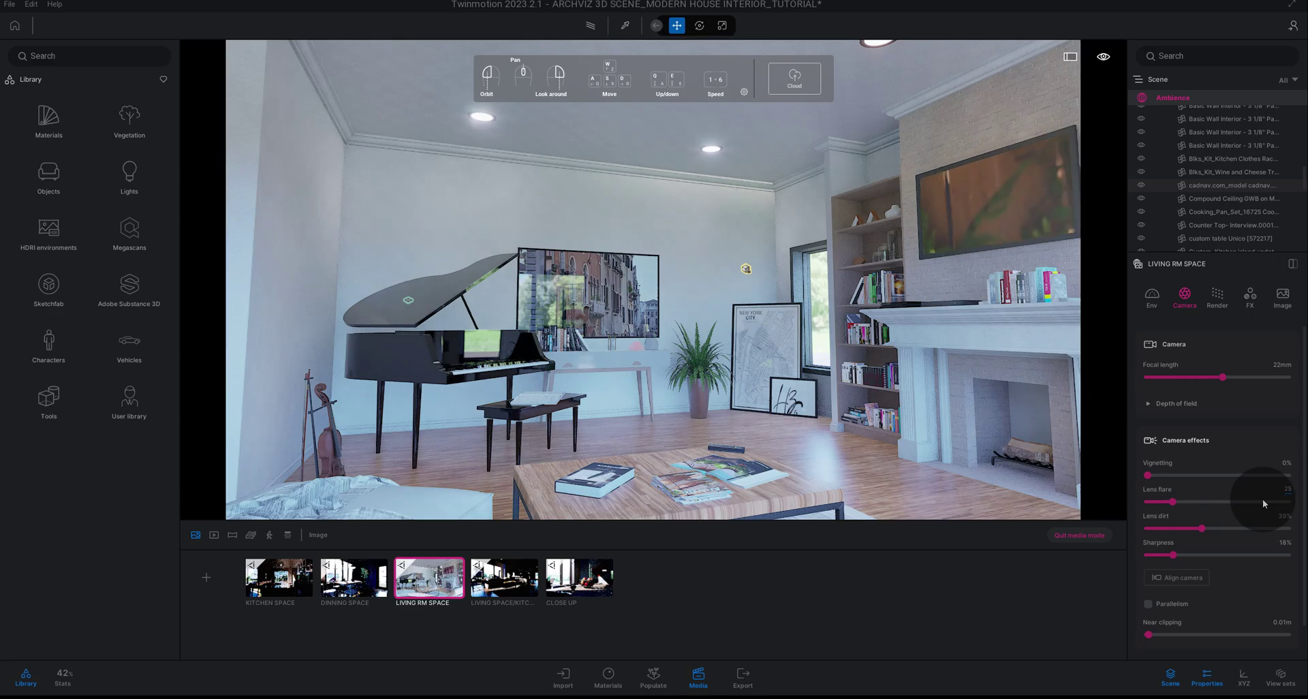
pyautogui.click(1283, 515)
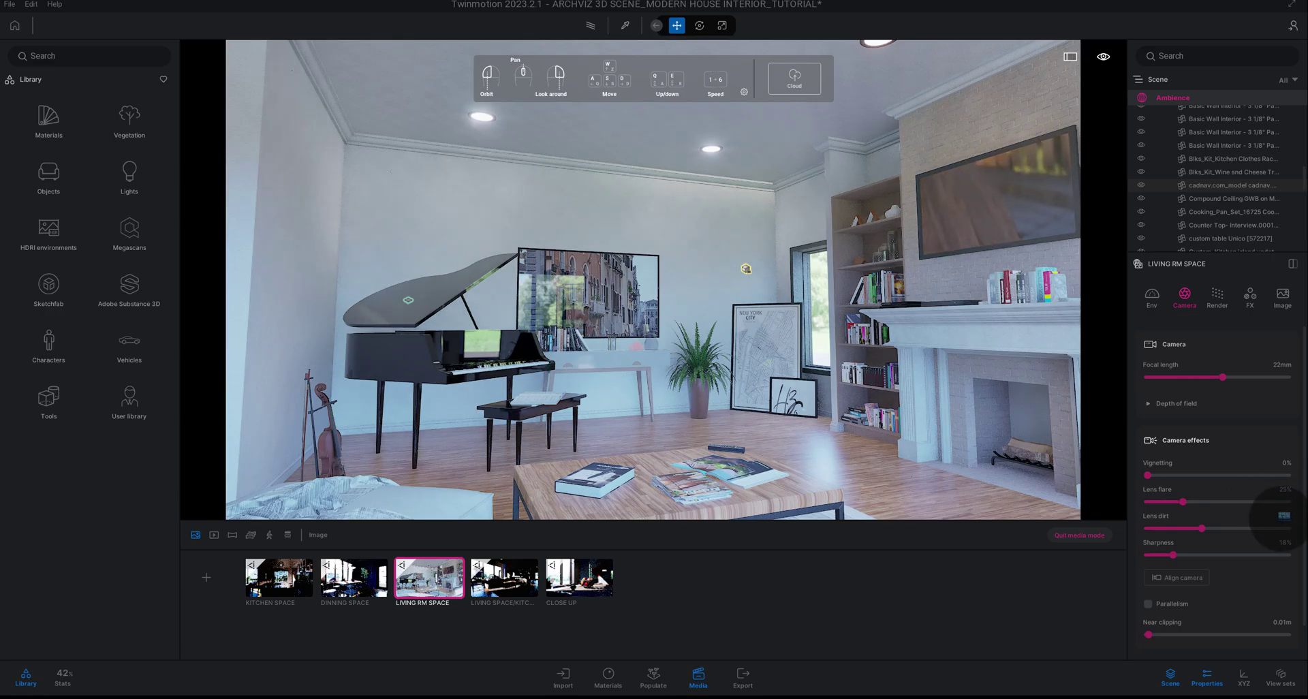
pyautogui.write('25')
pyautogui.click(1284, 542)
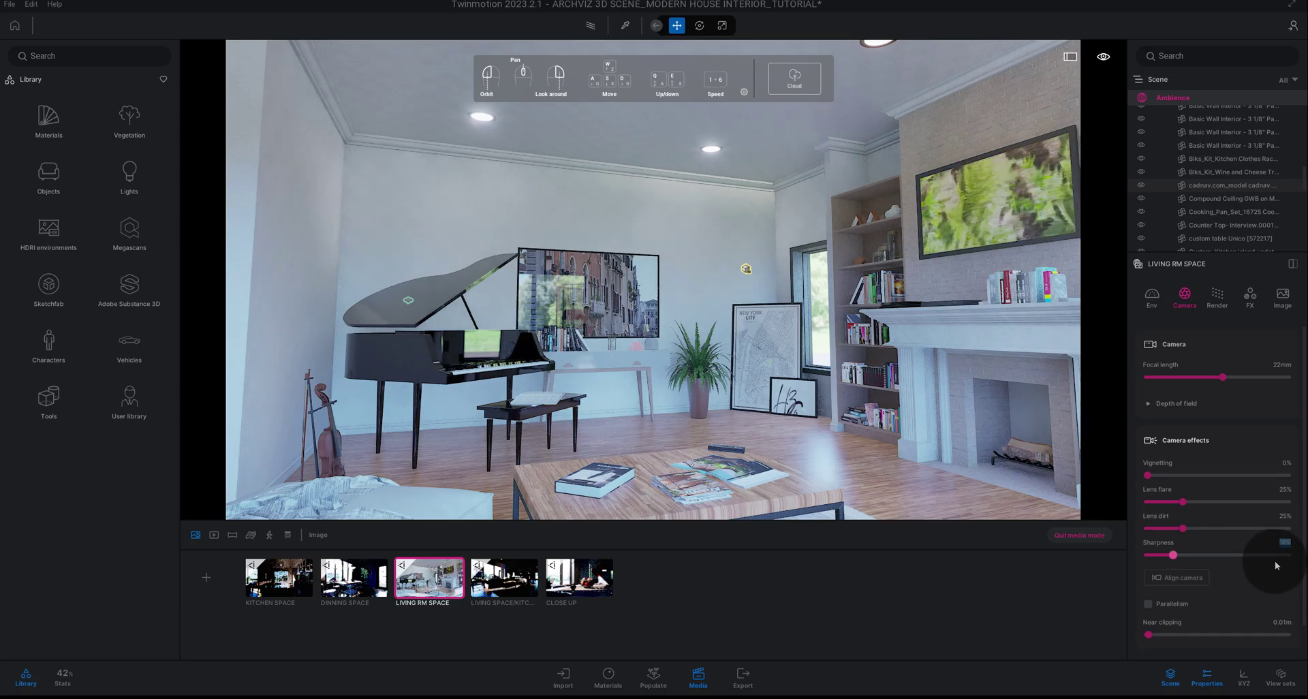
pyautogui.write('25')
pyautogui.press('Return')
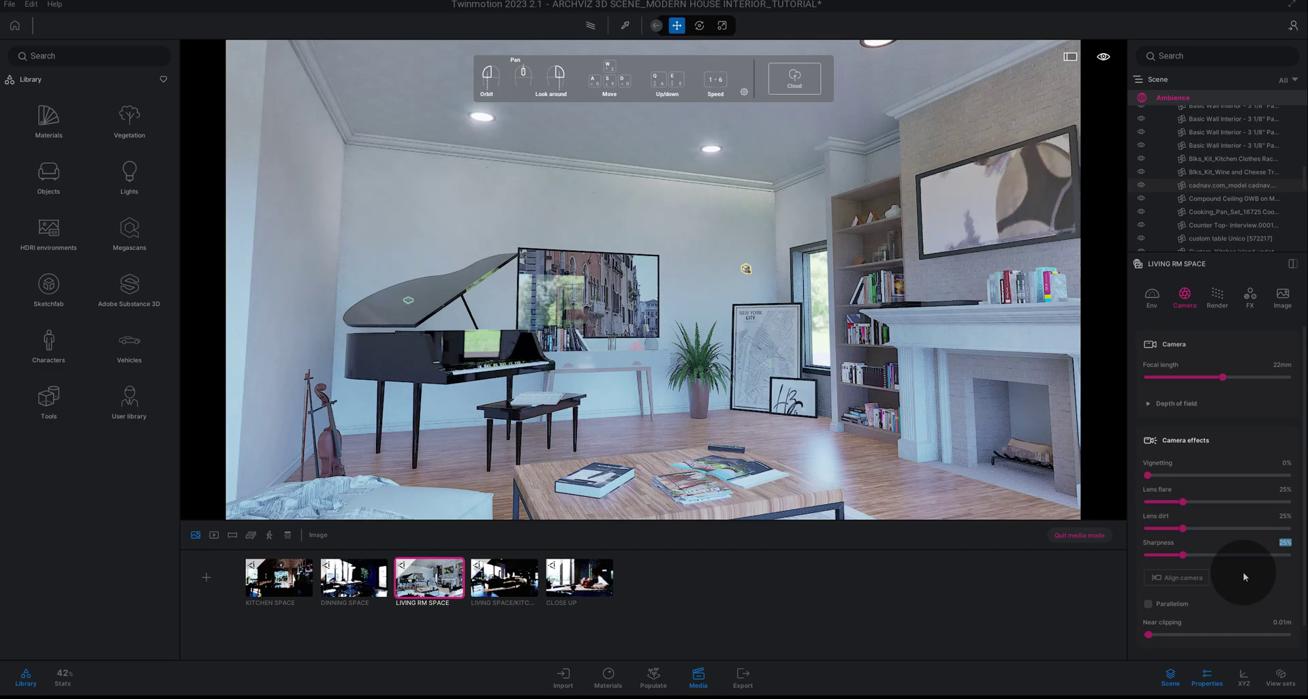
# - Enable Parallelism so the room's vertical lines stay straight
pyautogui.click(1146, 609)
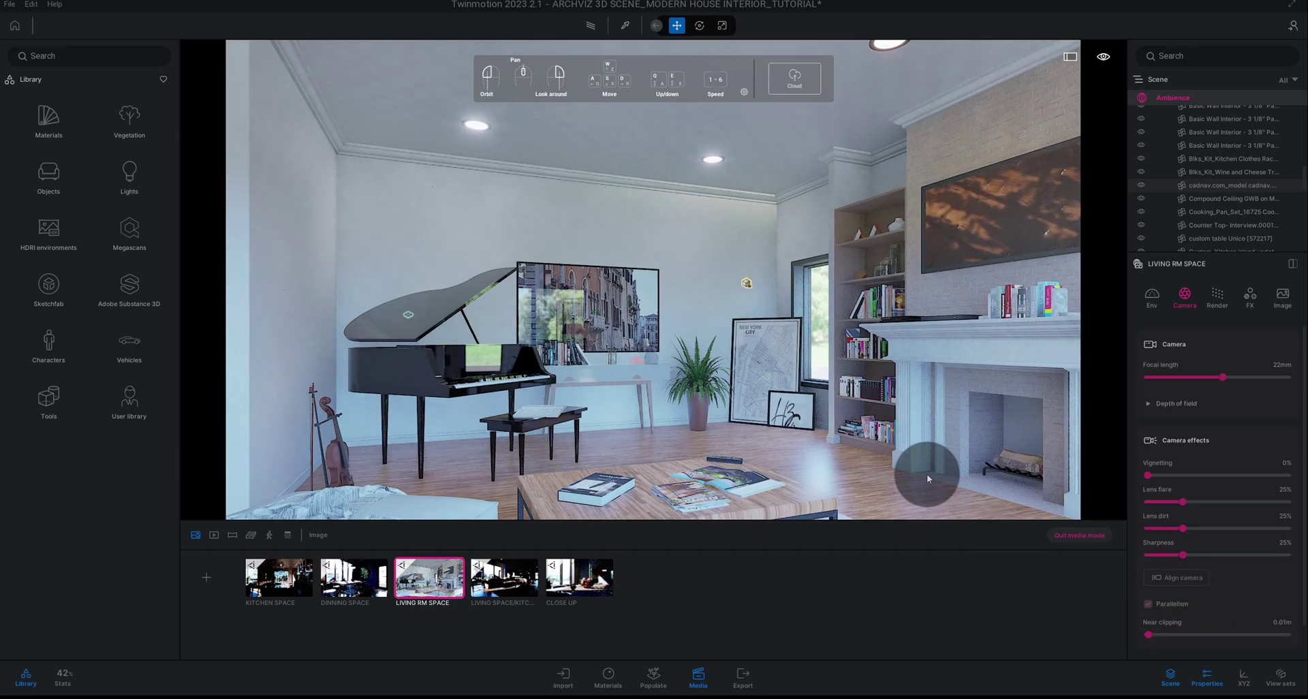
pyautogui.scroll(-2, 1198, 557)
pyautogui.scroll(2, 1203, 555)
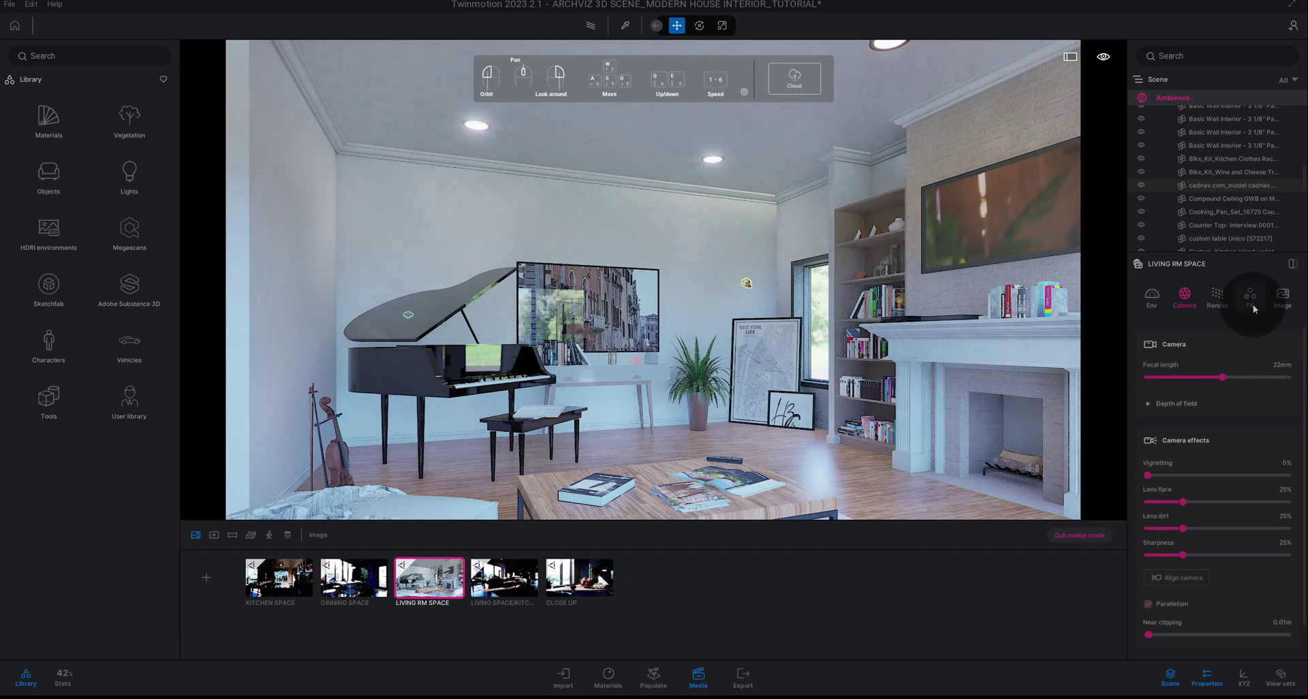
# - Raise the color grading contrast to 60%
pyautogui.click(1252, 300)
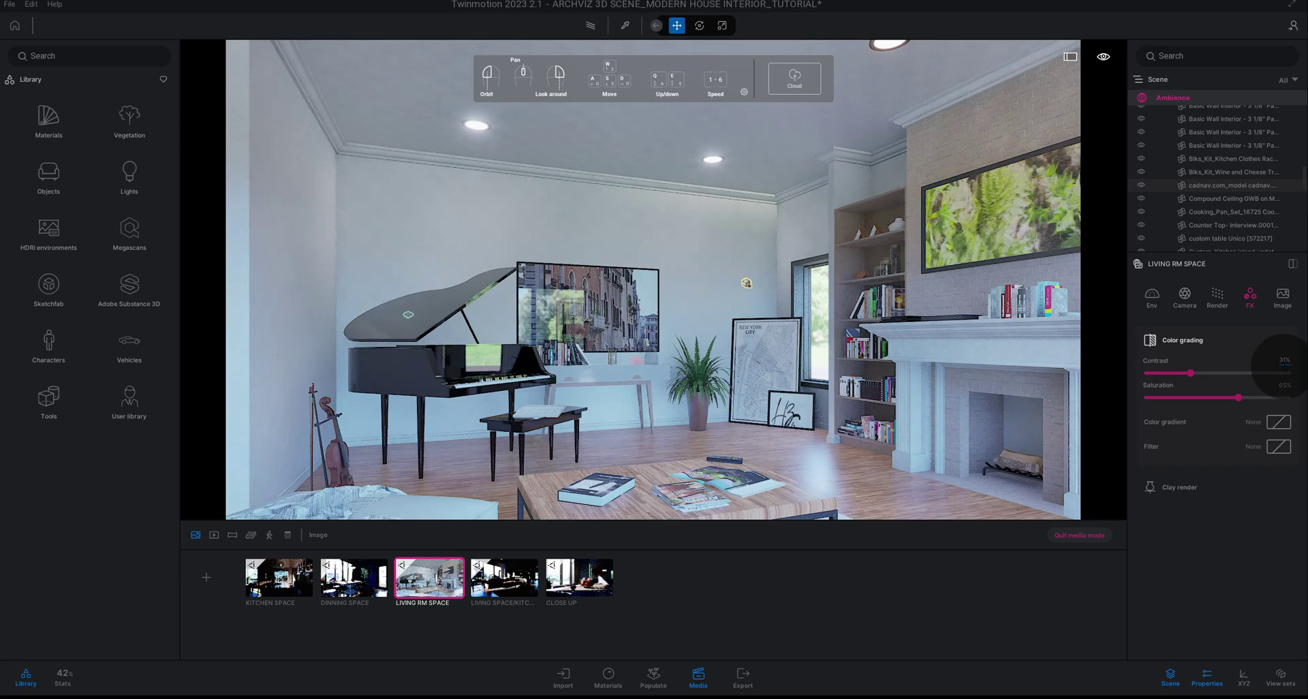
pyautogui.click(1284, 360)
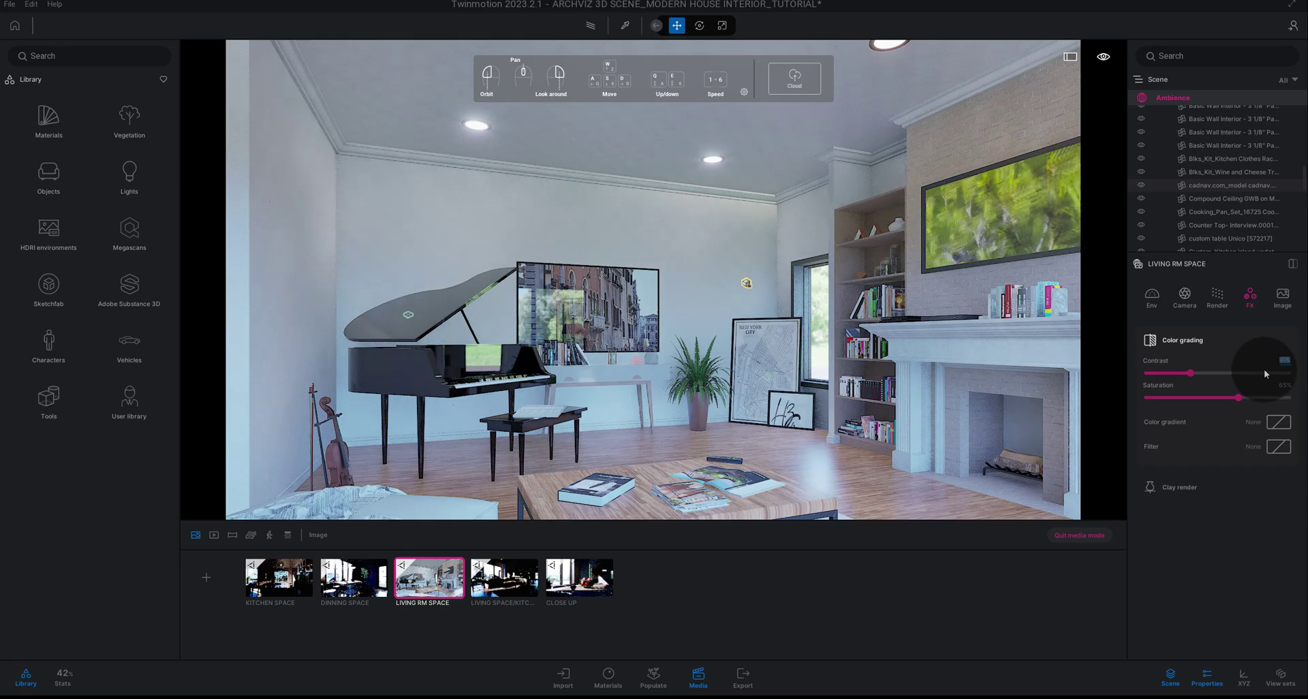
pyautogui.write('60')
pyautogui.press('Return')
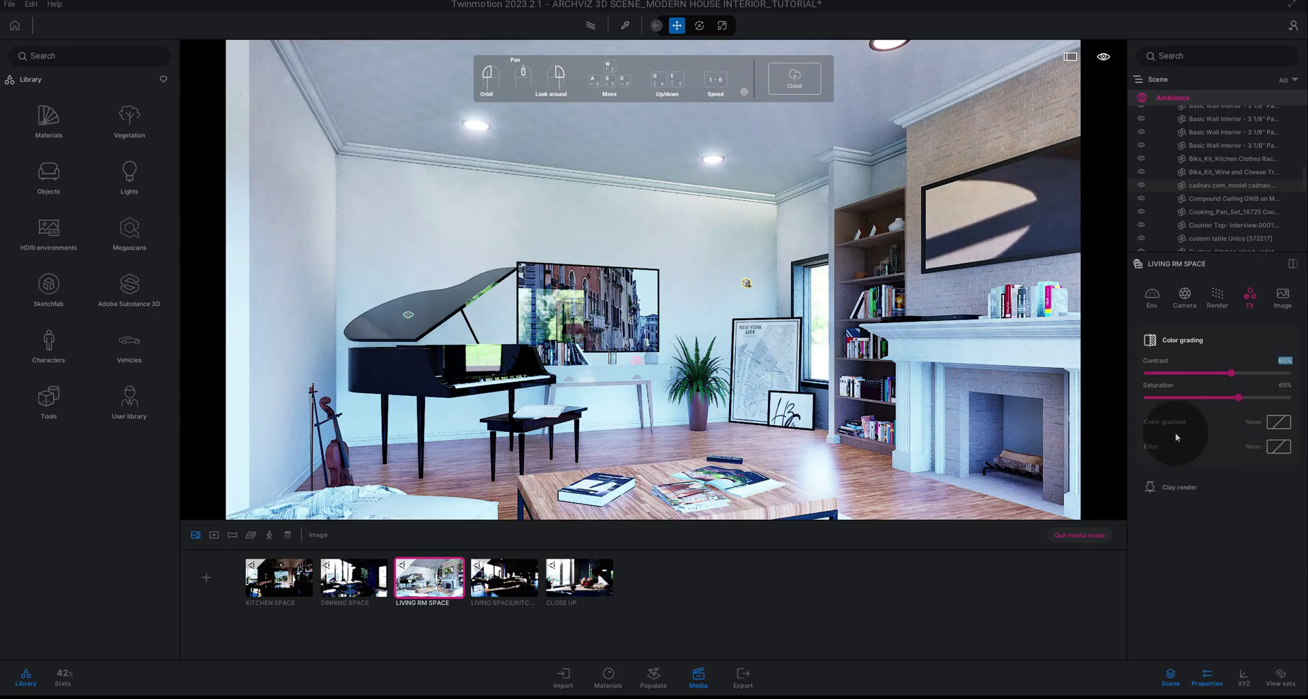
# - Apply the Blue Tint color gradient and leave the filter at None
pyautogui.click(1279, 422)
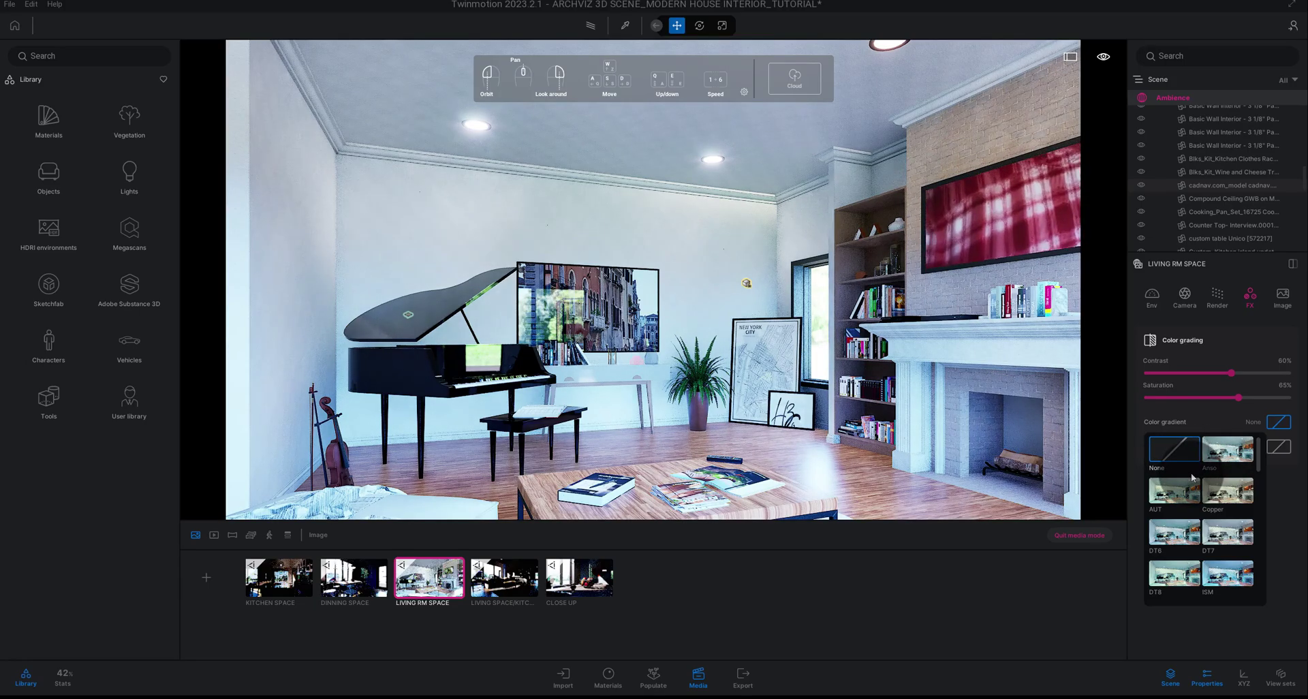
pyautogui.scroll(-3, 1191, 477)
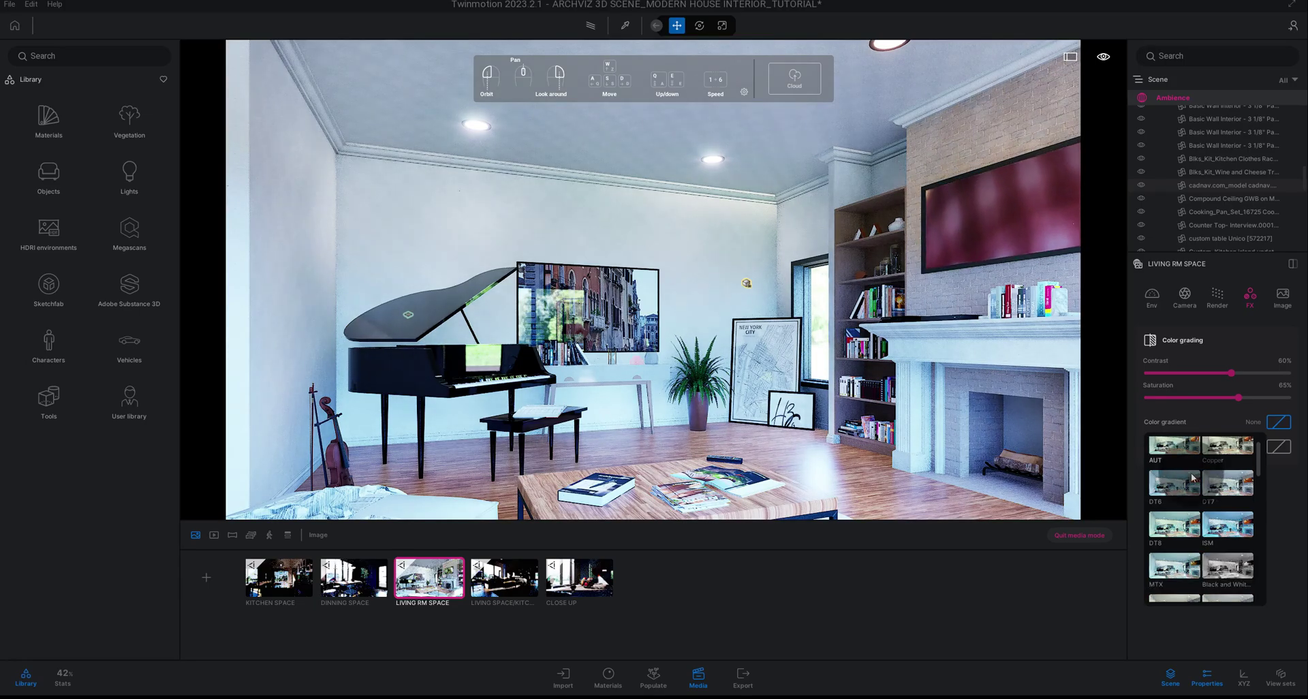
pyautogui.scroll(-4, 1191, 477)
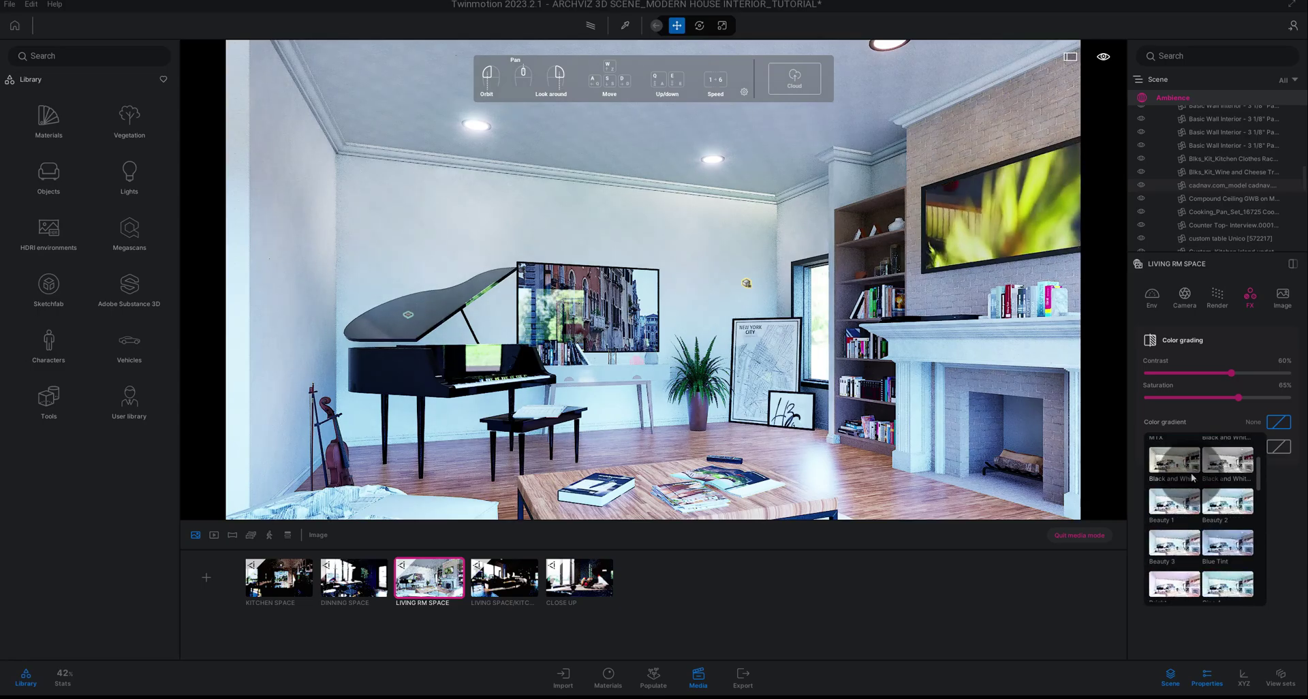
pyautogui.click(1232, 533)
pyautogui.click(1281, 504)
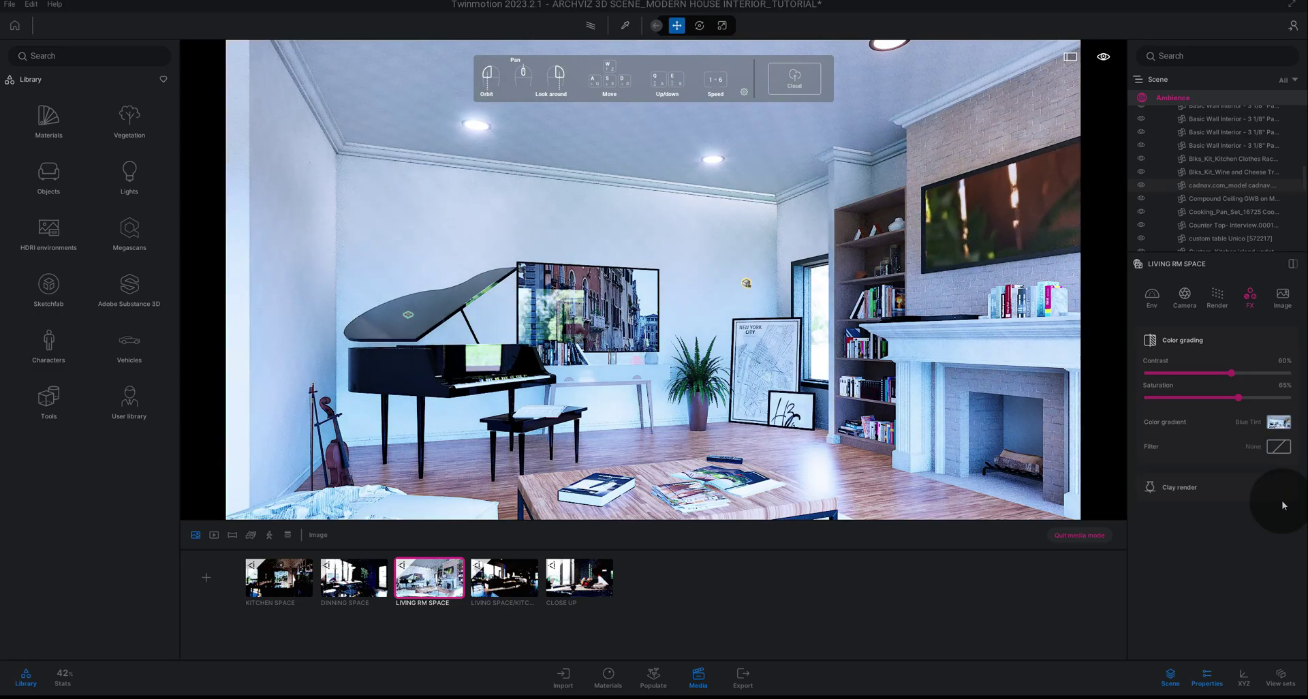
pyautogui.click(1275, 449)
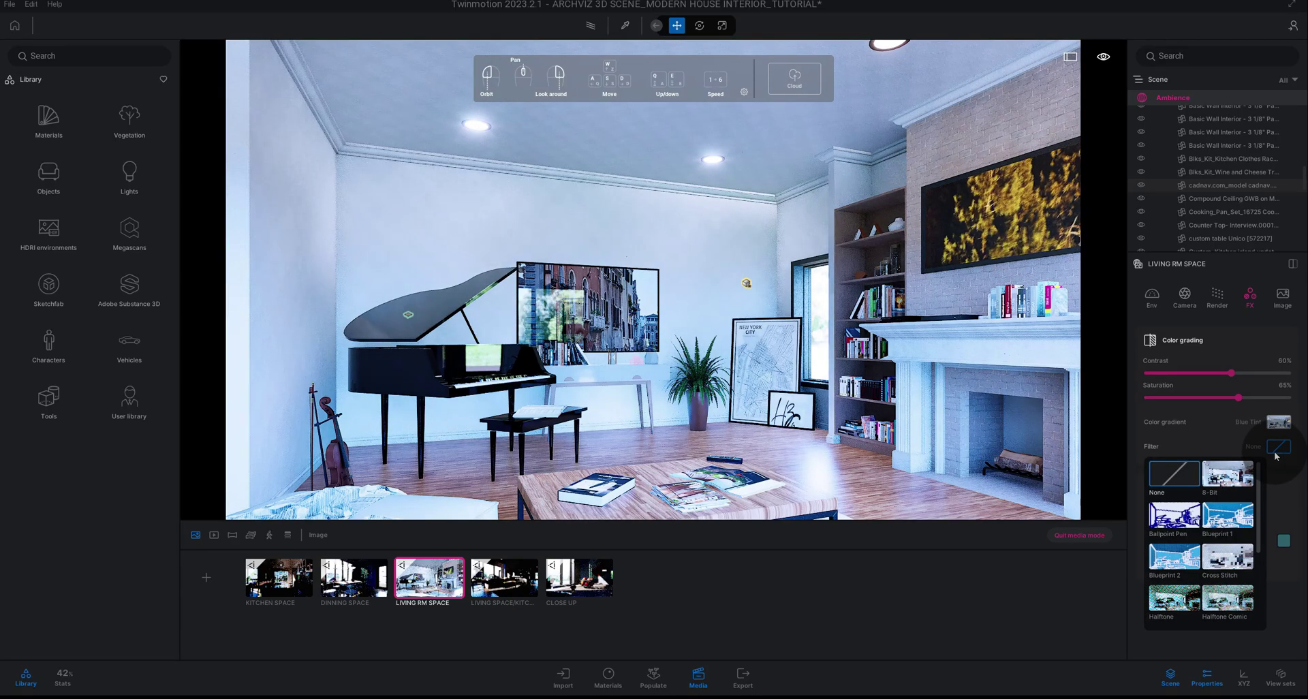
pyautogui.click(1186, 447)
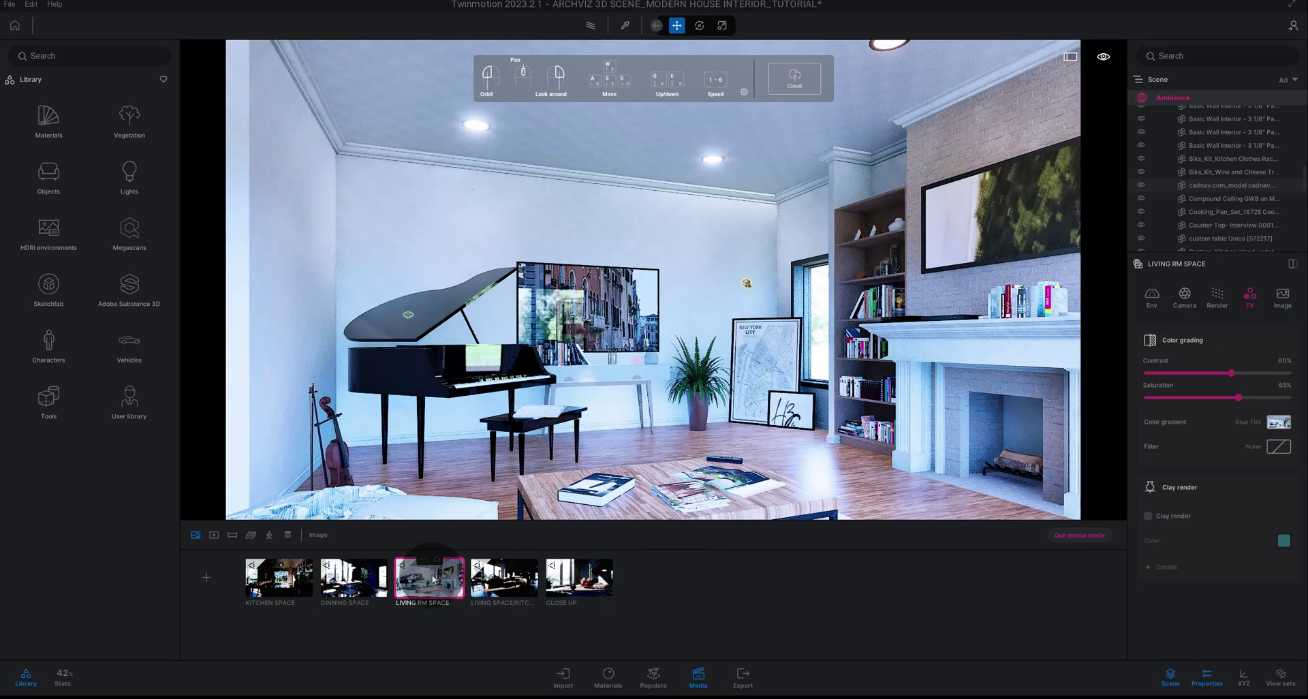
# - Dolly the camera in and out around the living room, then return to the Camera settings
pyautogui.moveTo(439, 565)
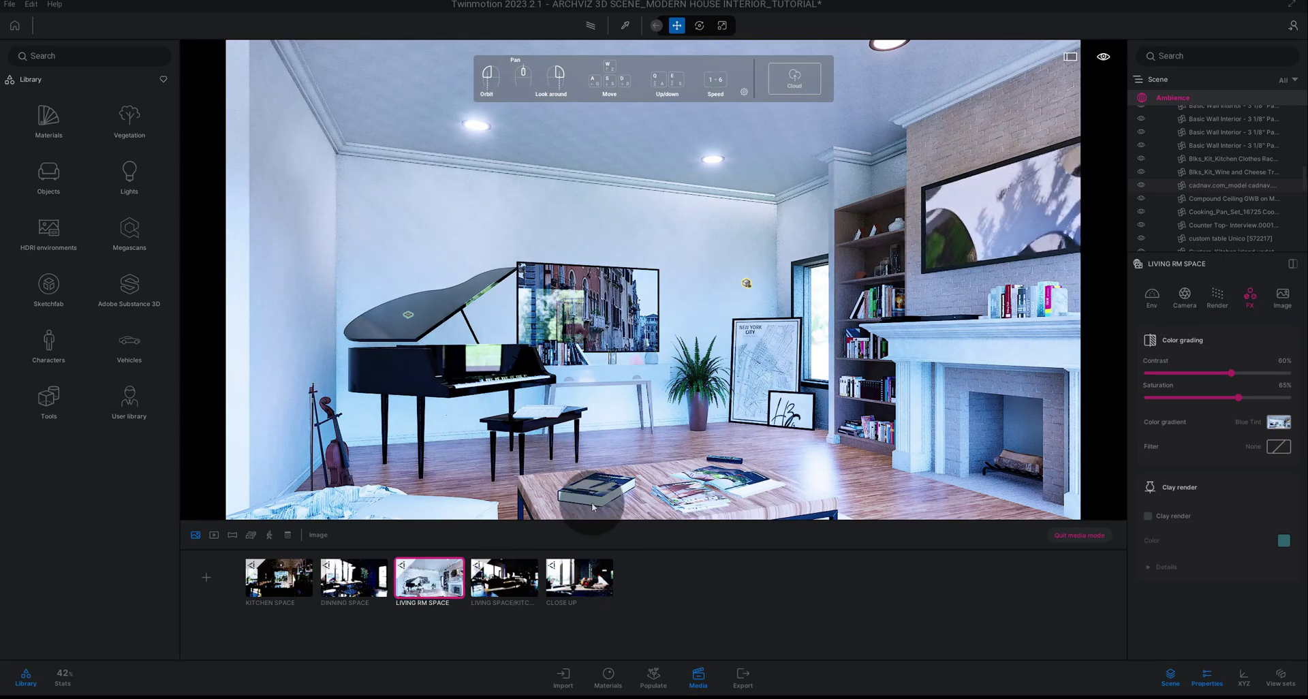
pyautogui.scroll(3, 664, 485)
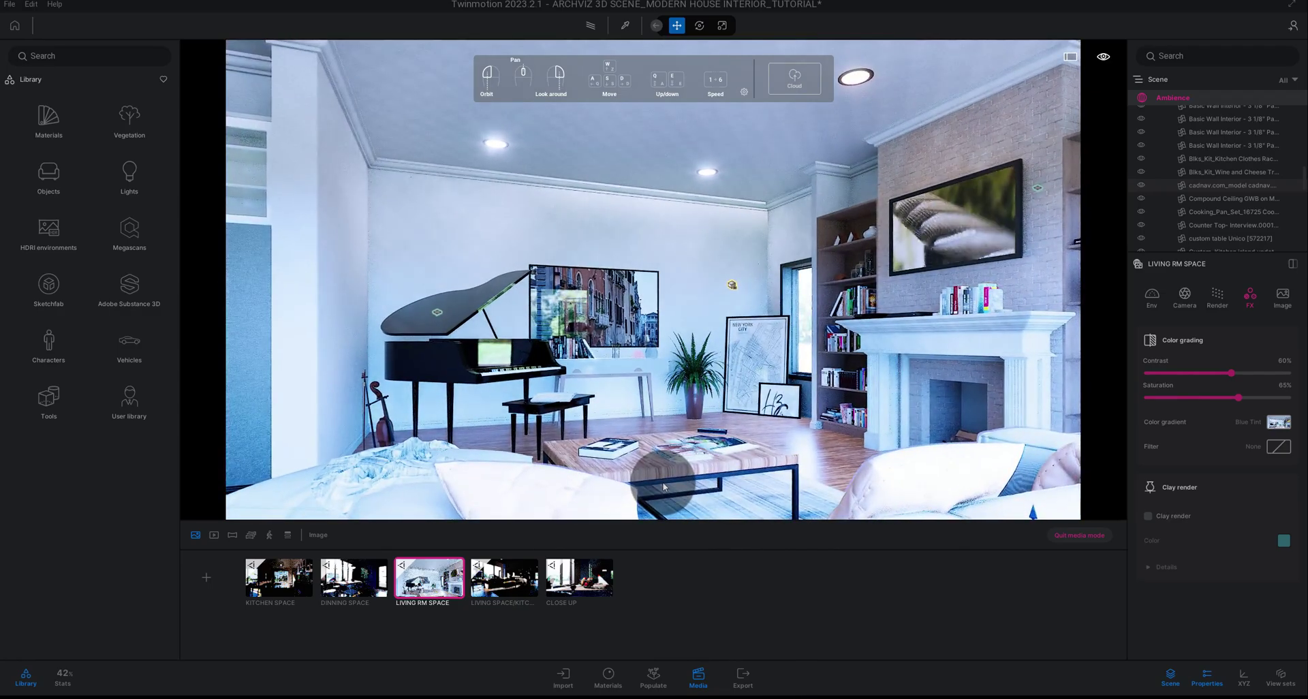
pyautogui.scroll(-3, 663, 486)
pyautogui.scroll(3, 662, 485)
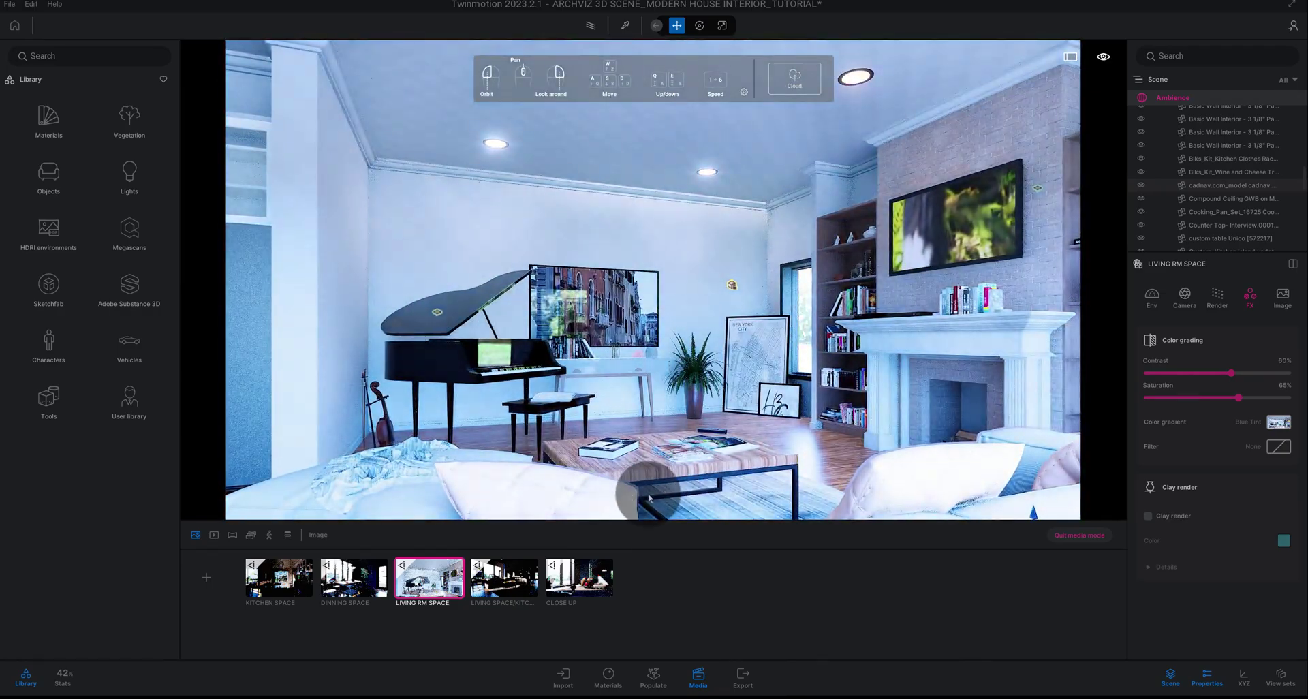
pyautogui.scroll(3, 681, 491)
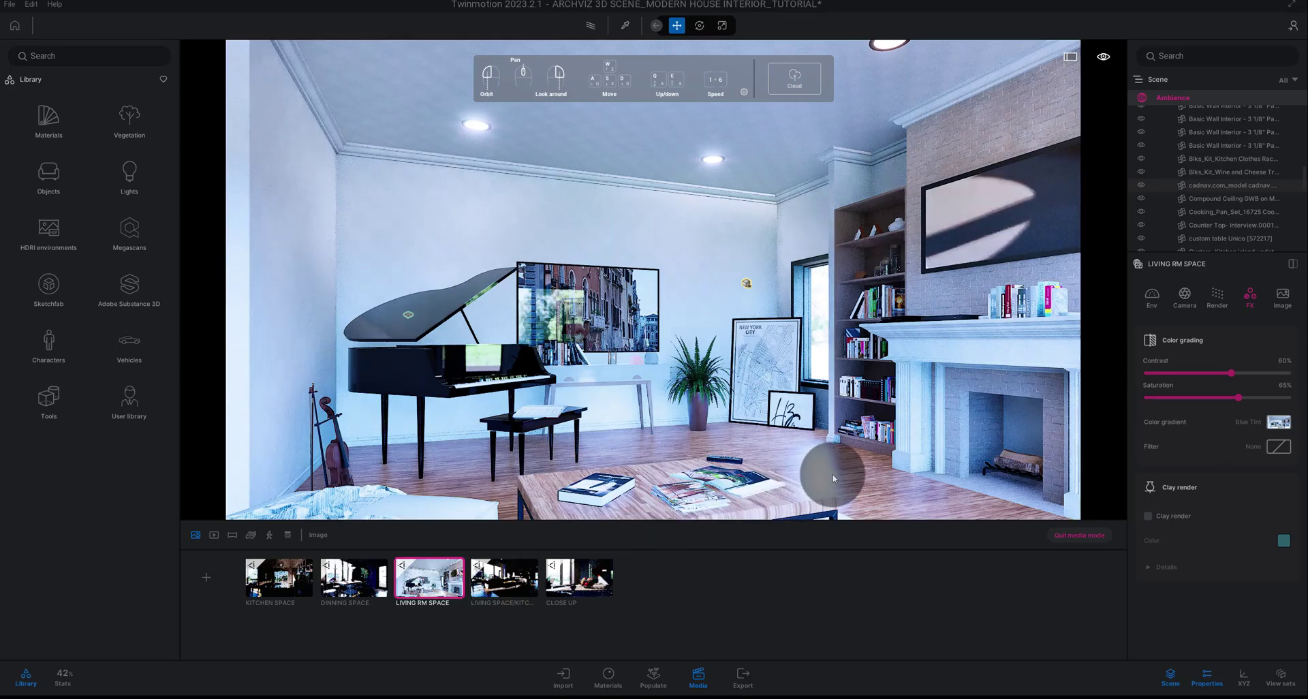
pyautogui.click(1195, 305)
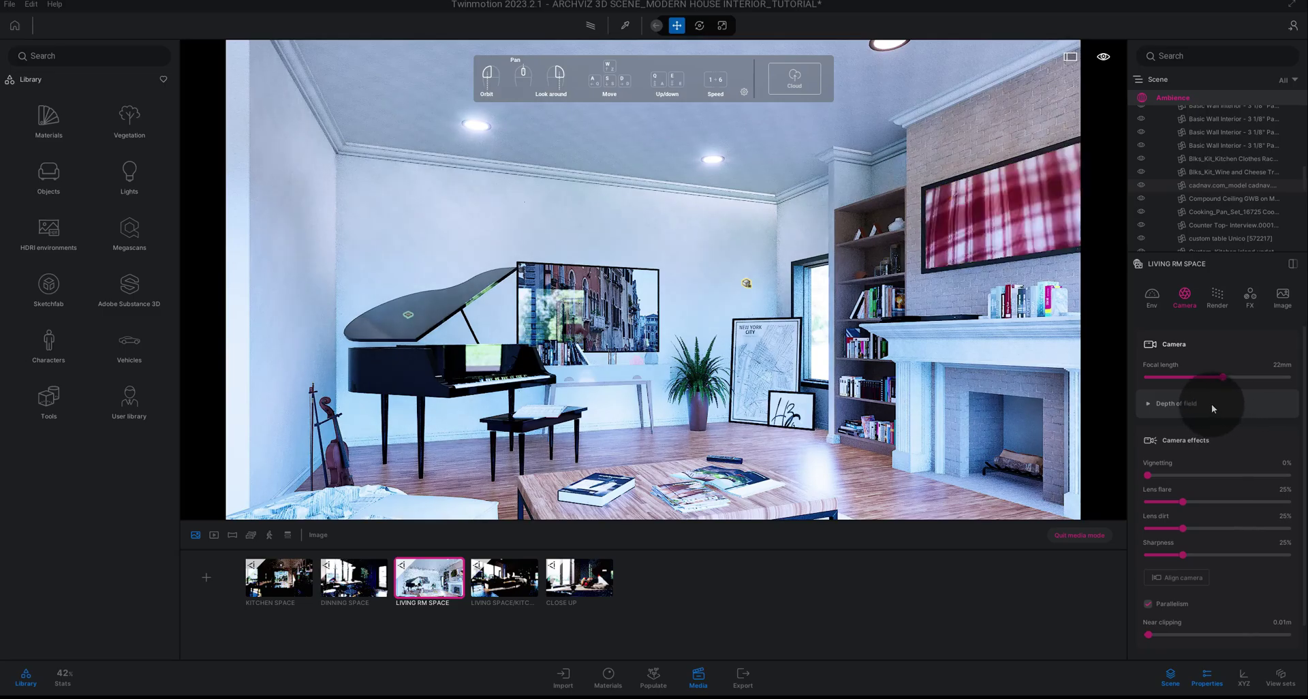
pyautogui.click(1154, 312)
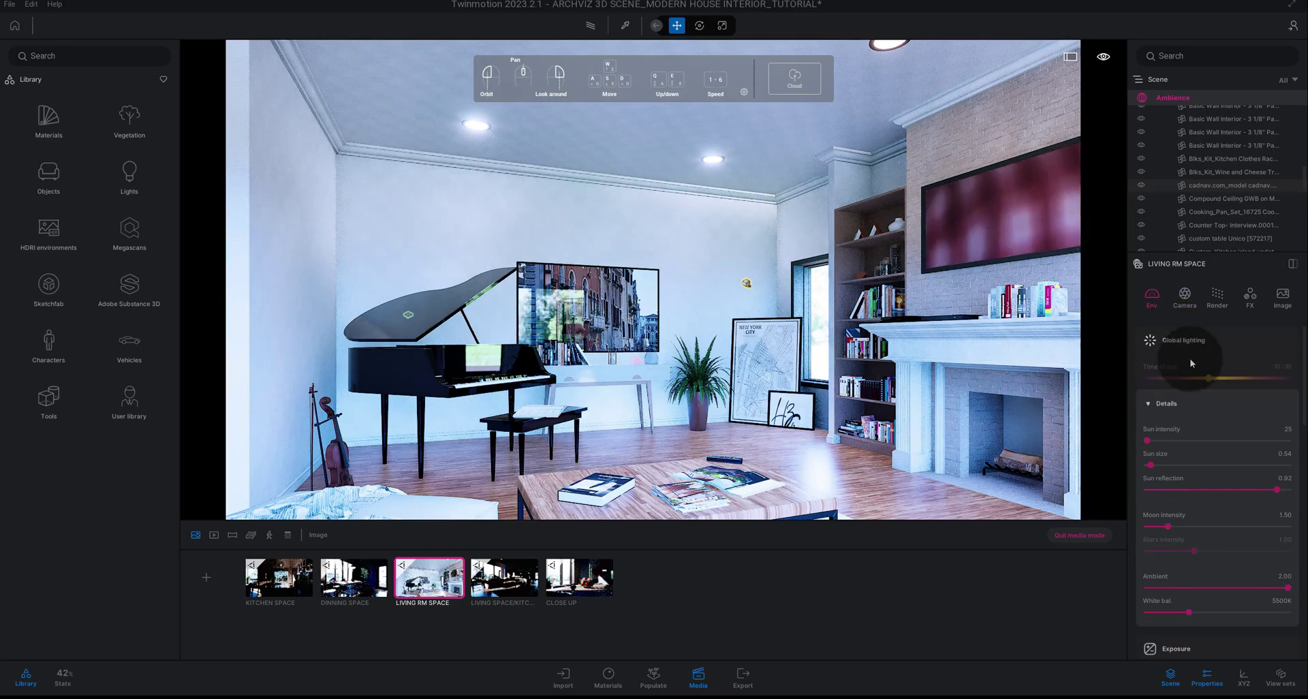
pyautogui.scroll(-2, 1215, 418)
pyautogui.scroll(-2, 1218, 423)
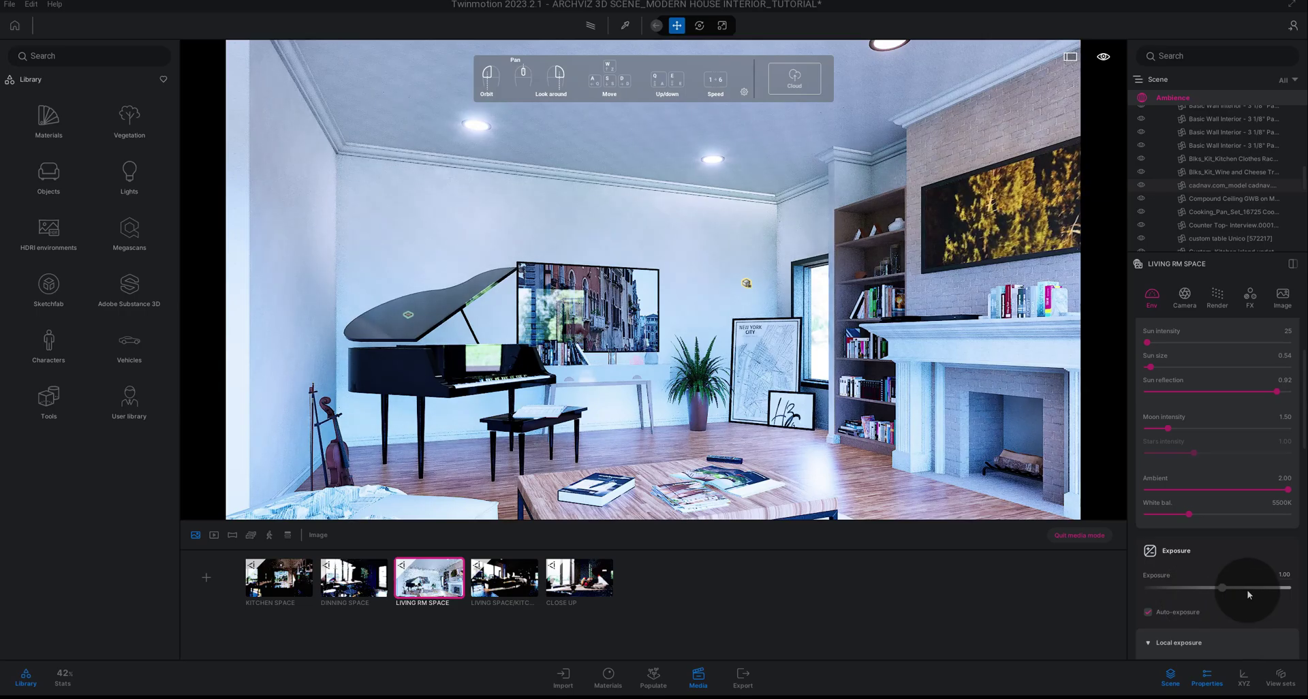
pyautogui.scroll(-2, 1246, 590)
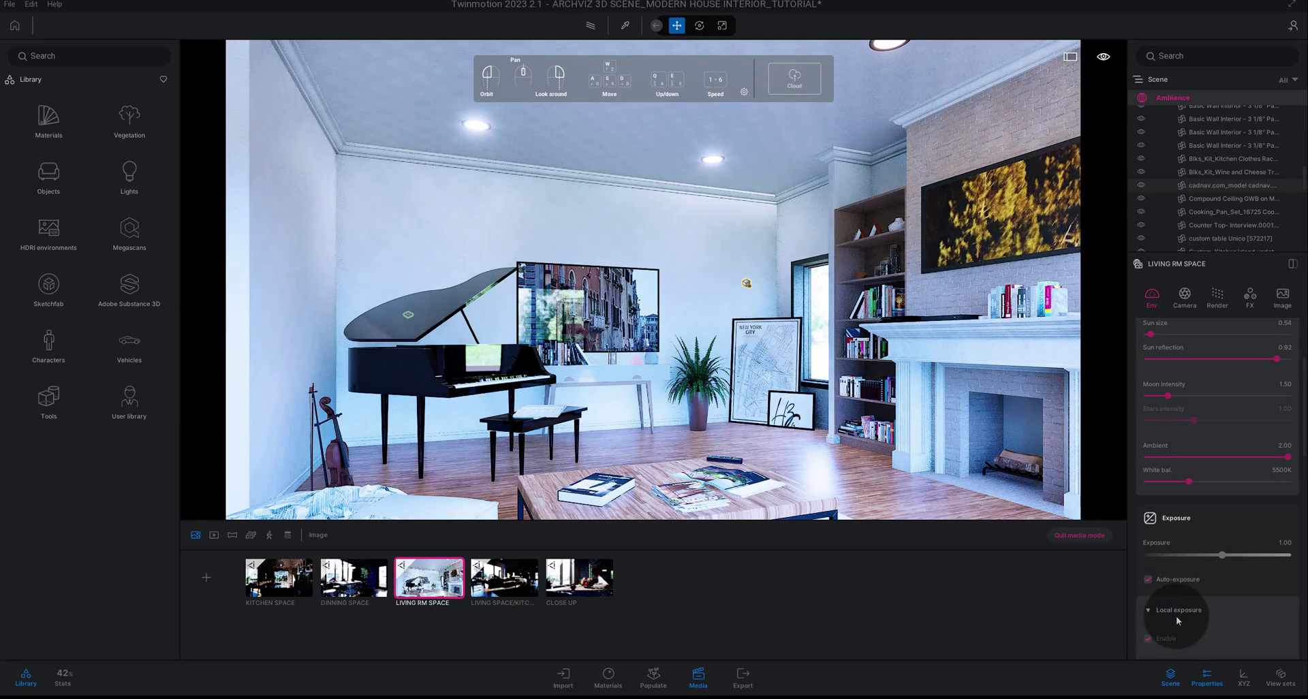
pyautogui.scroll(-2, 1176, 616)
pyautogui.scroll(-2, 1199, 583)
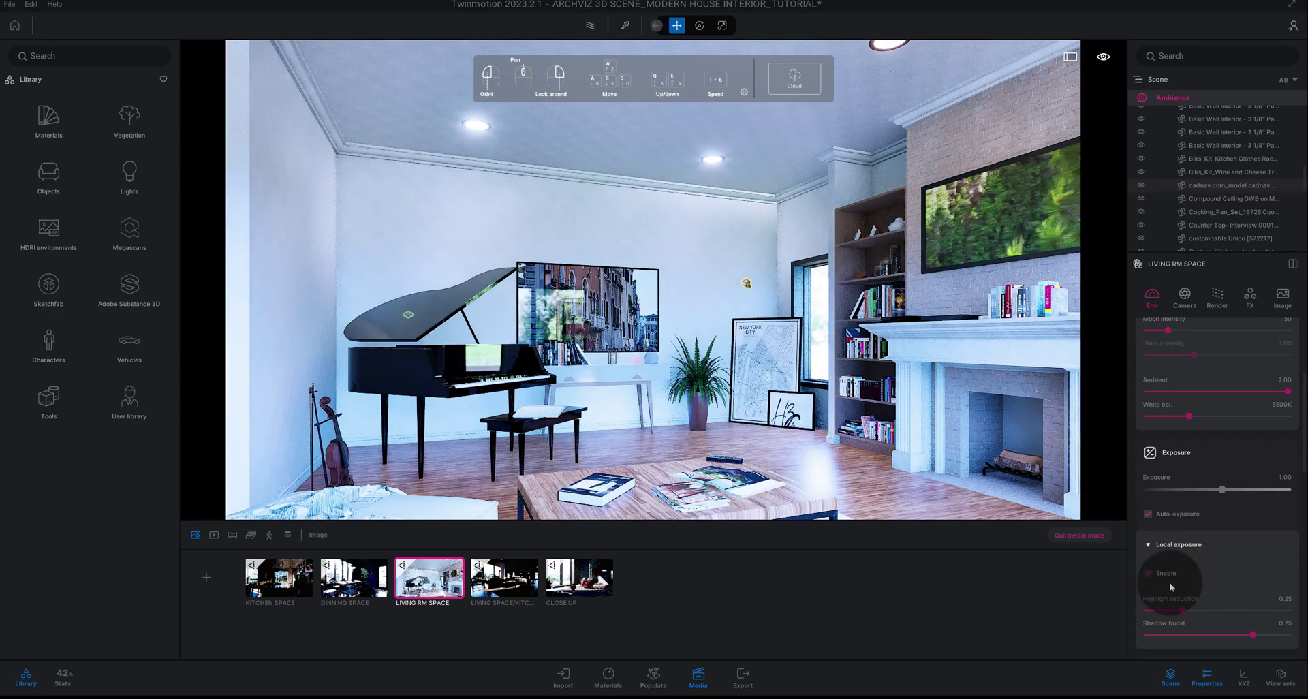
pyautogui.click(1167, 543)
pyautogui.scroll(-3, 1200, 565)
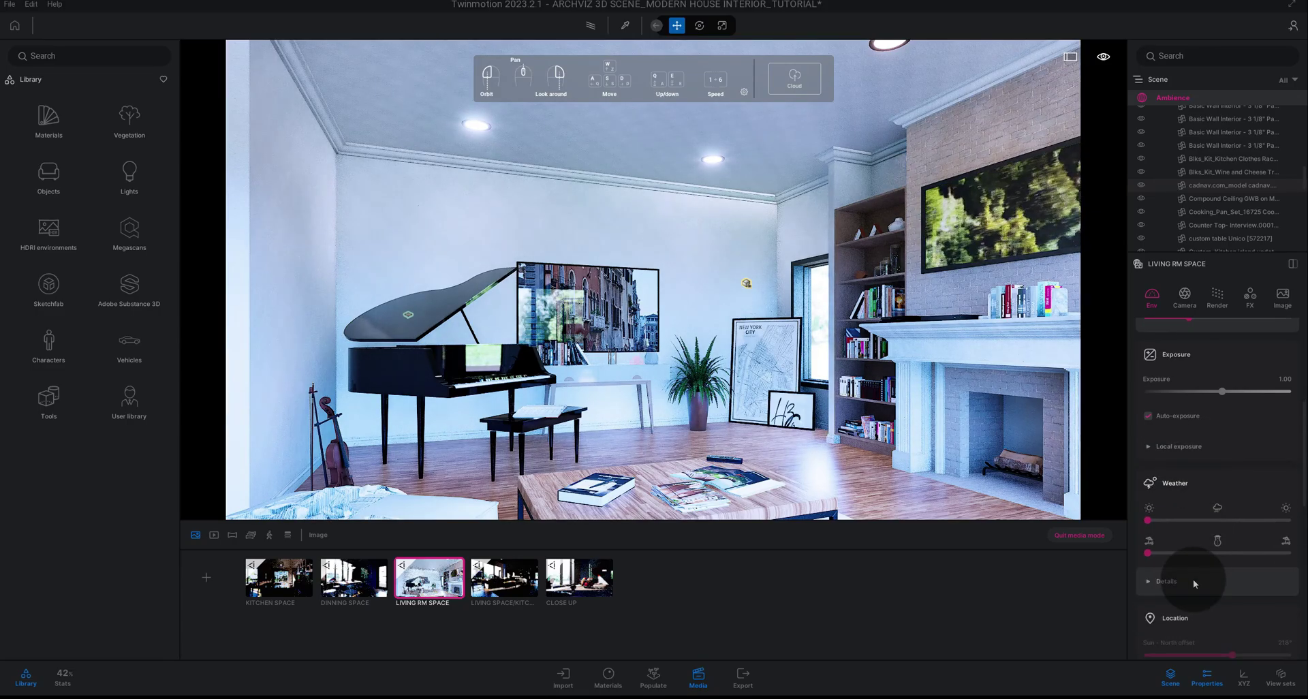
pyautogui.scroll(-3, 1191, 579)
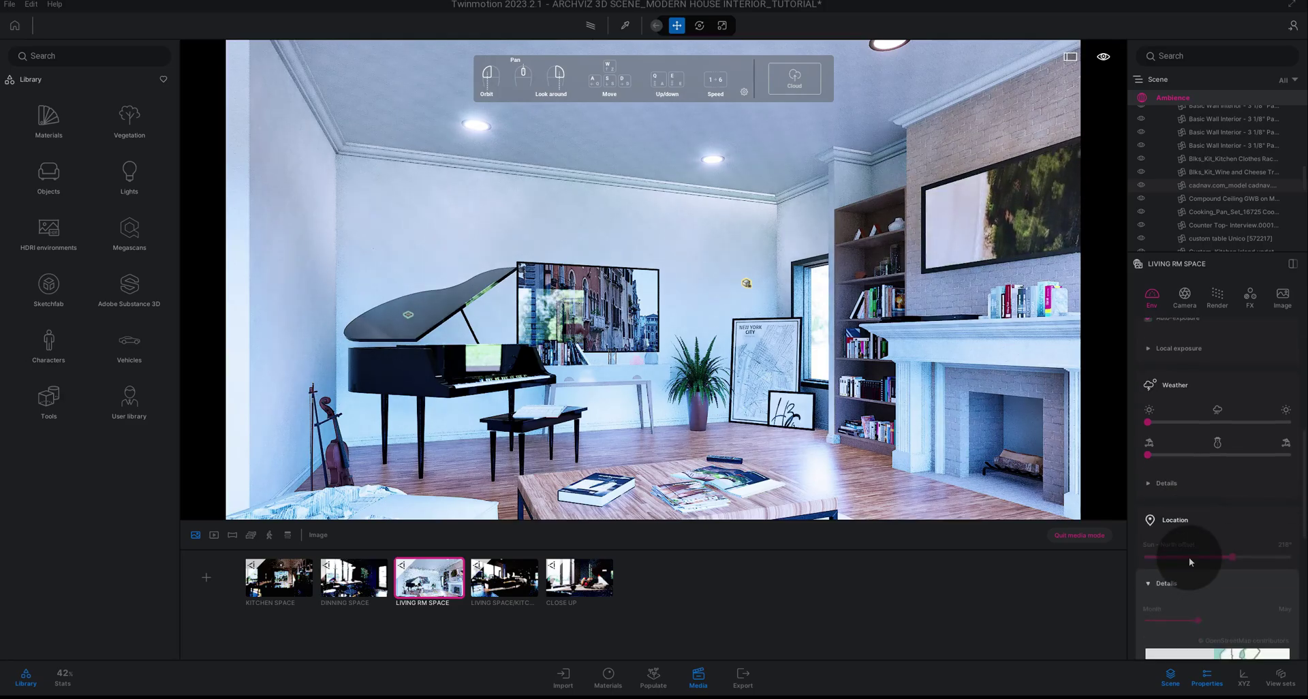
pyautogui.scroll(-1, 1188, 557)
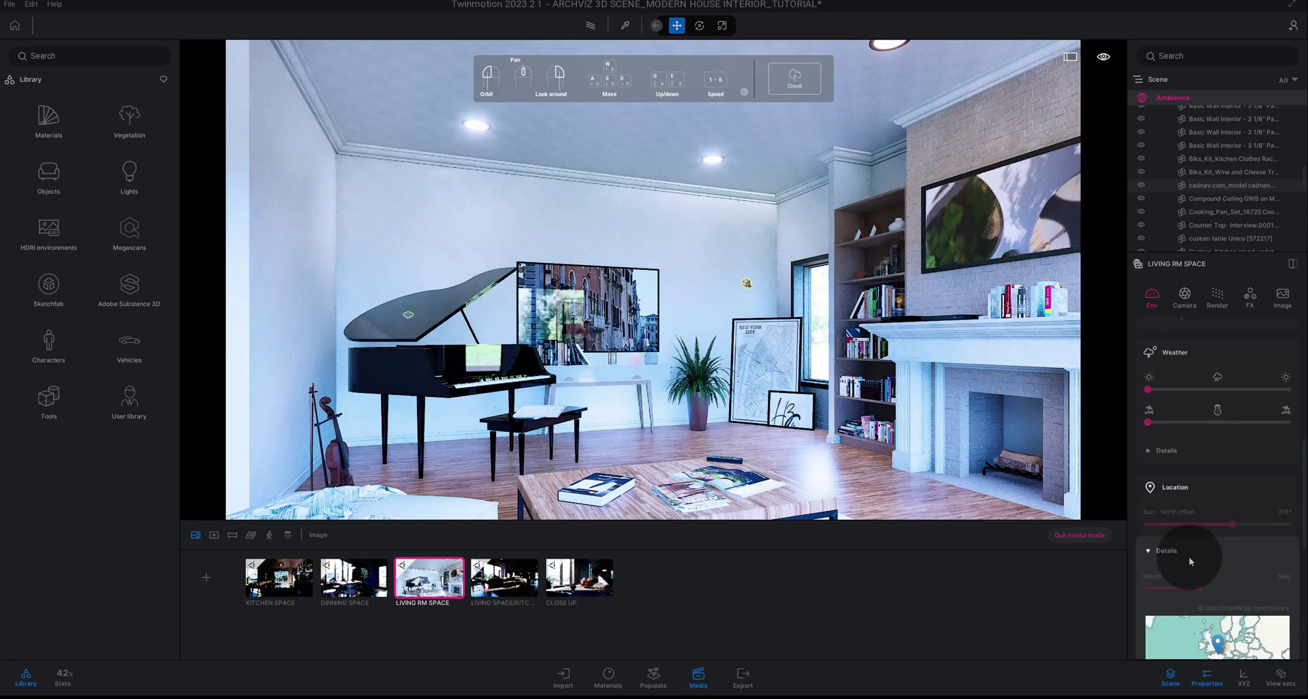
pyautogui.scroll(-6, 1188, 555)
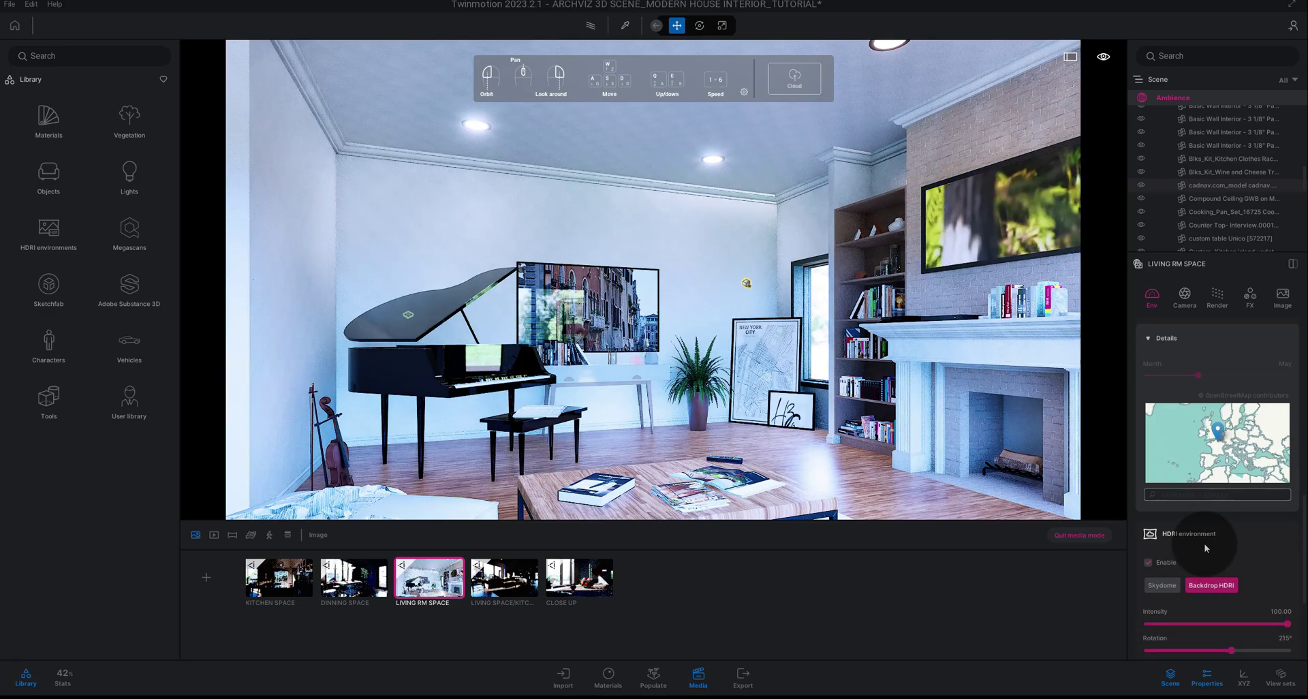
pyautogui.scroll(-1, 1245, 541)
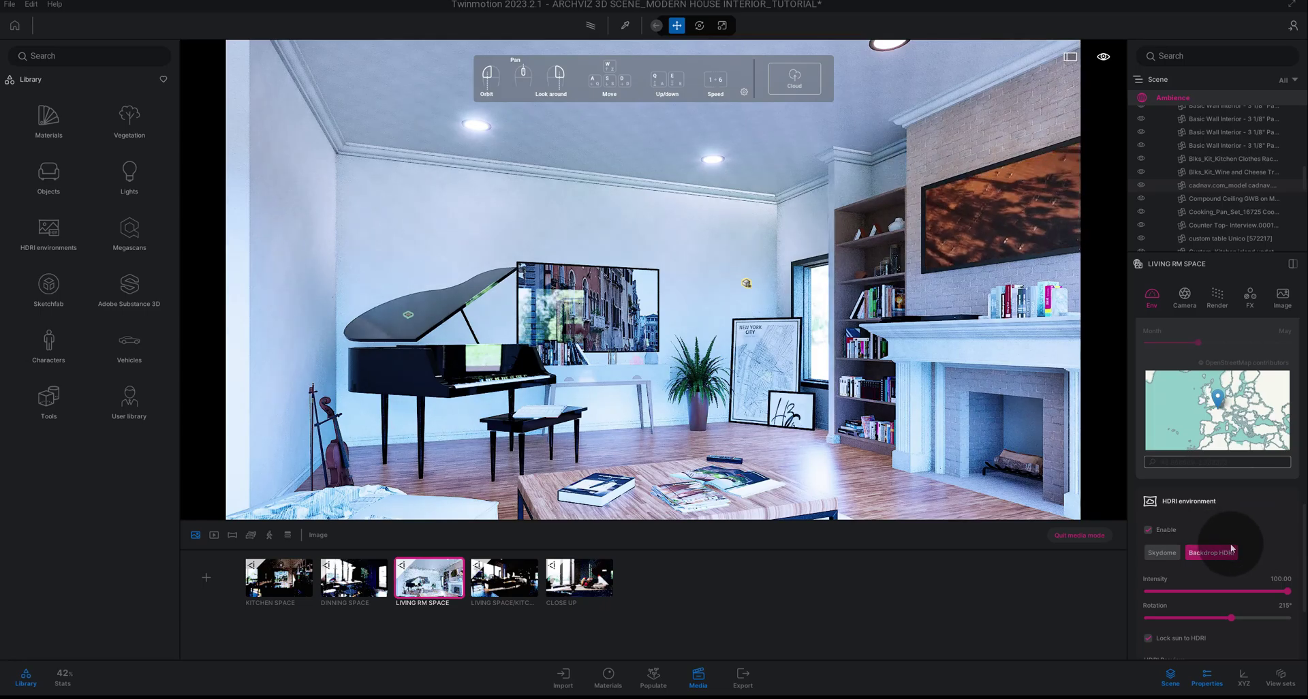
pyautogui.scroll(-3, 1253, 547)
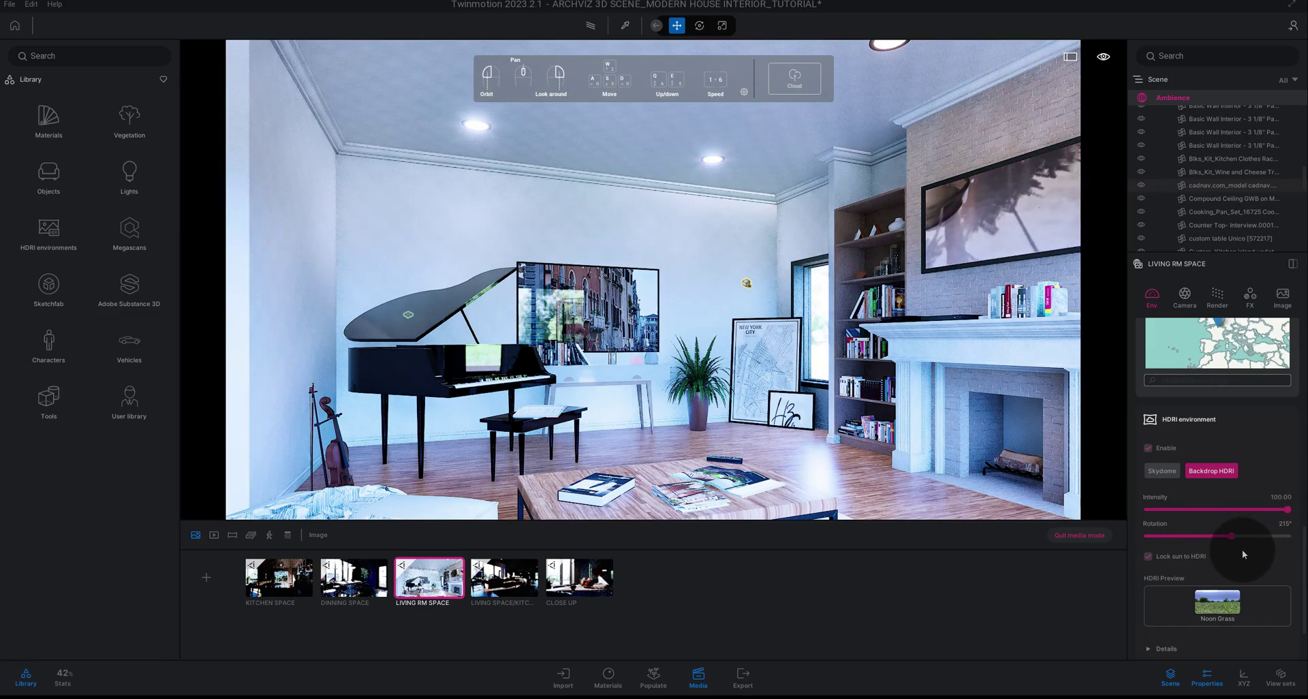
pyautogui.scroll(-2, 1256, 550)
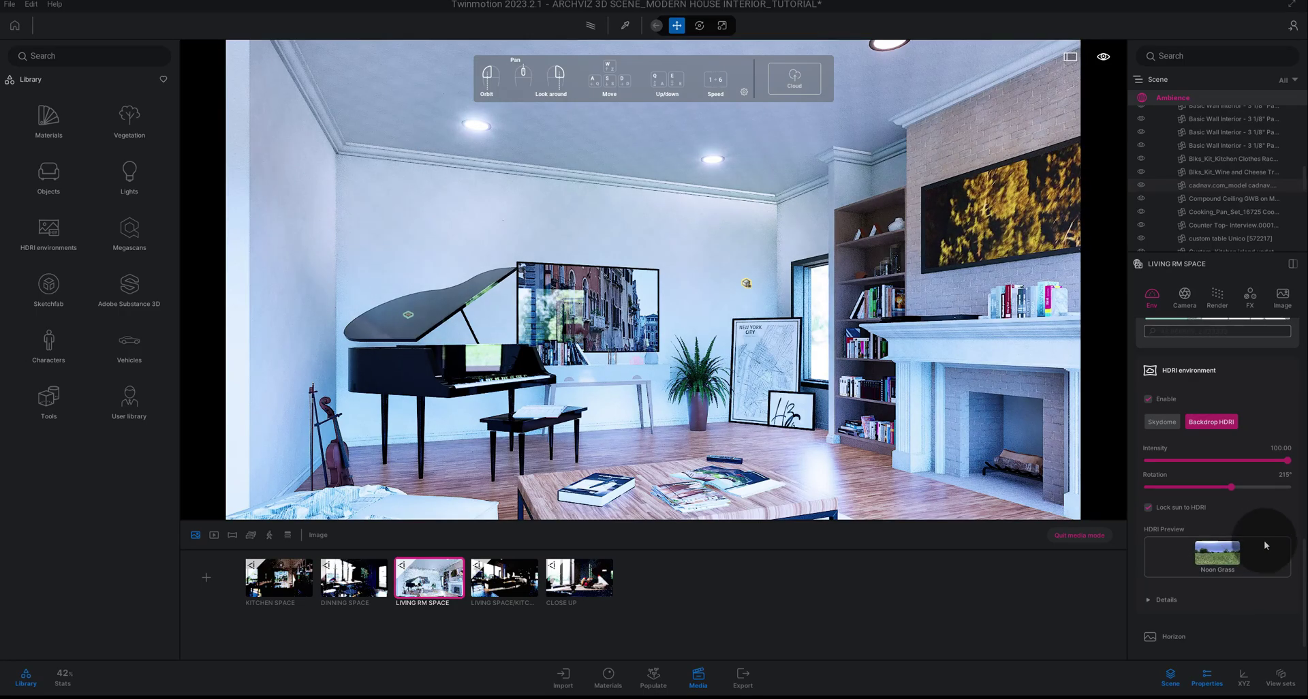
pyautogui.scroll(-1, 1226, 565)
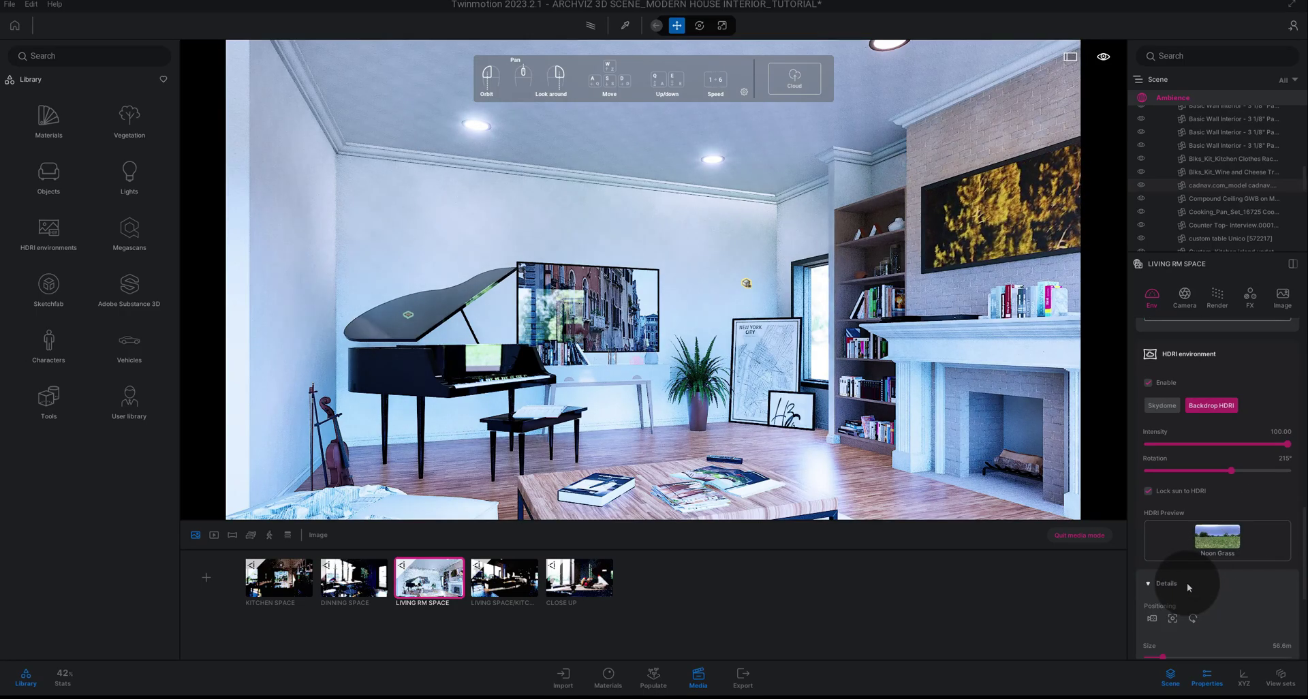
pyautogui.scroll(-2, 1219, 575)
pyautogui.scroll(5, 1234, 569)
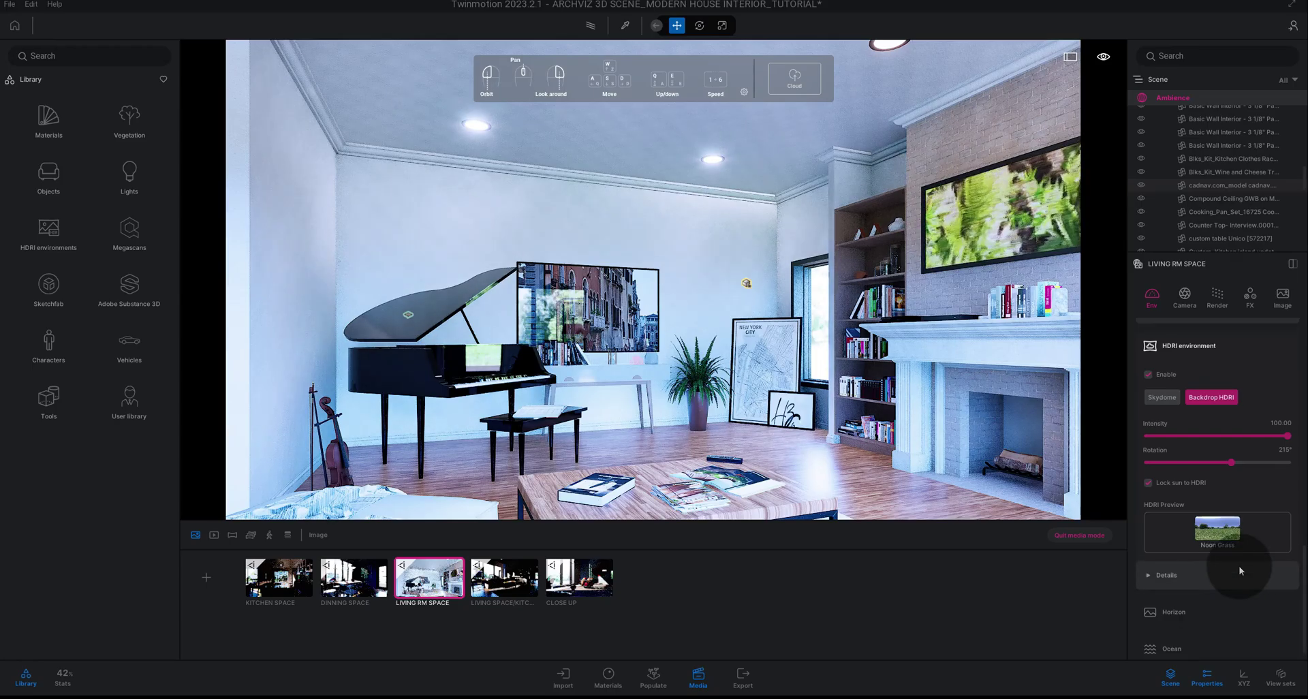
pyautogui.scroll(10, 1238, 569)
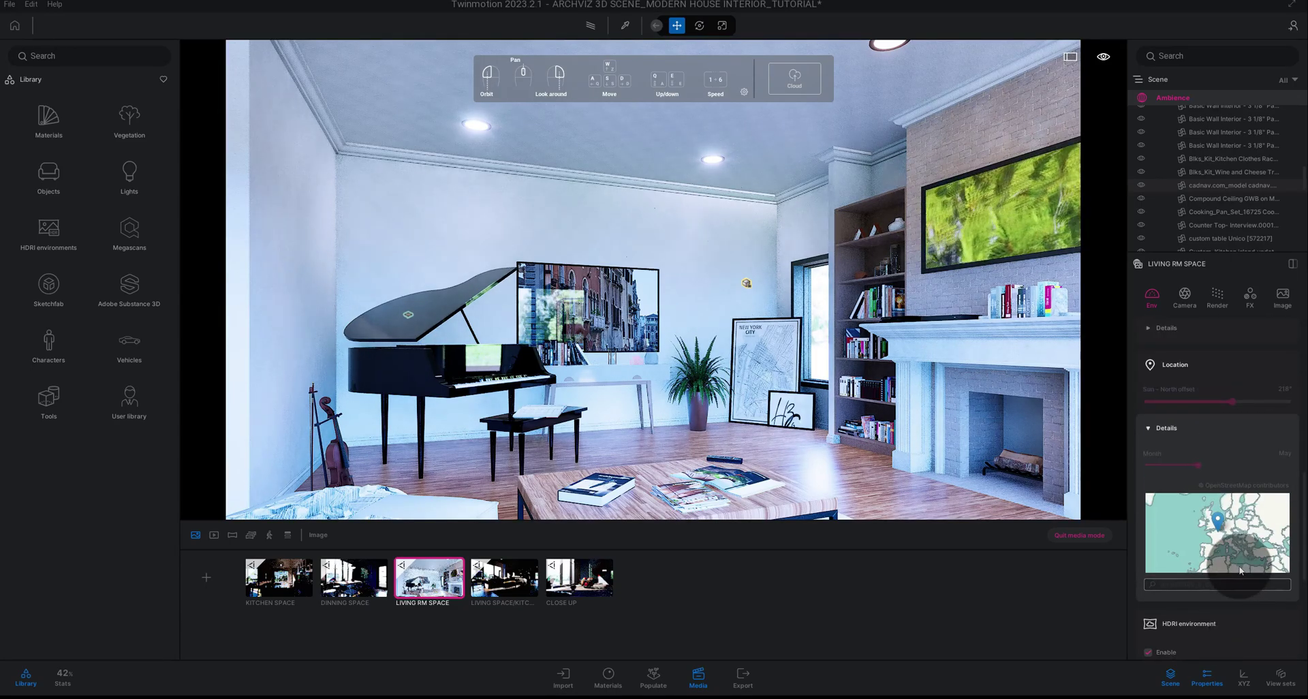
pyautogui.scroll(6, 1238, 566)
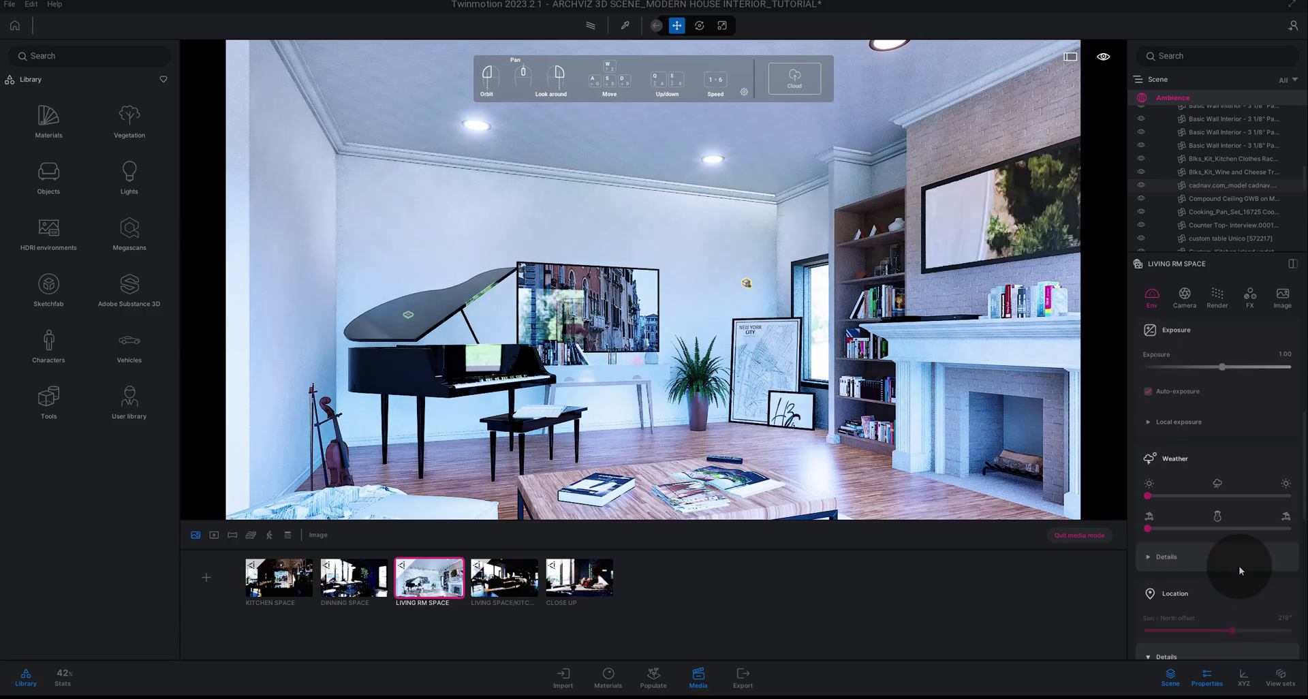
pyautogui.scroll(8, 1238, 565)
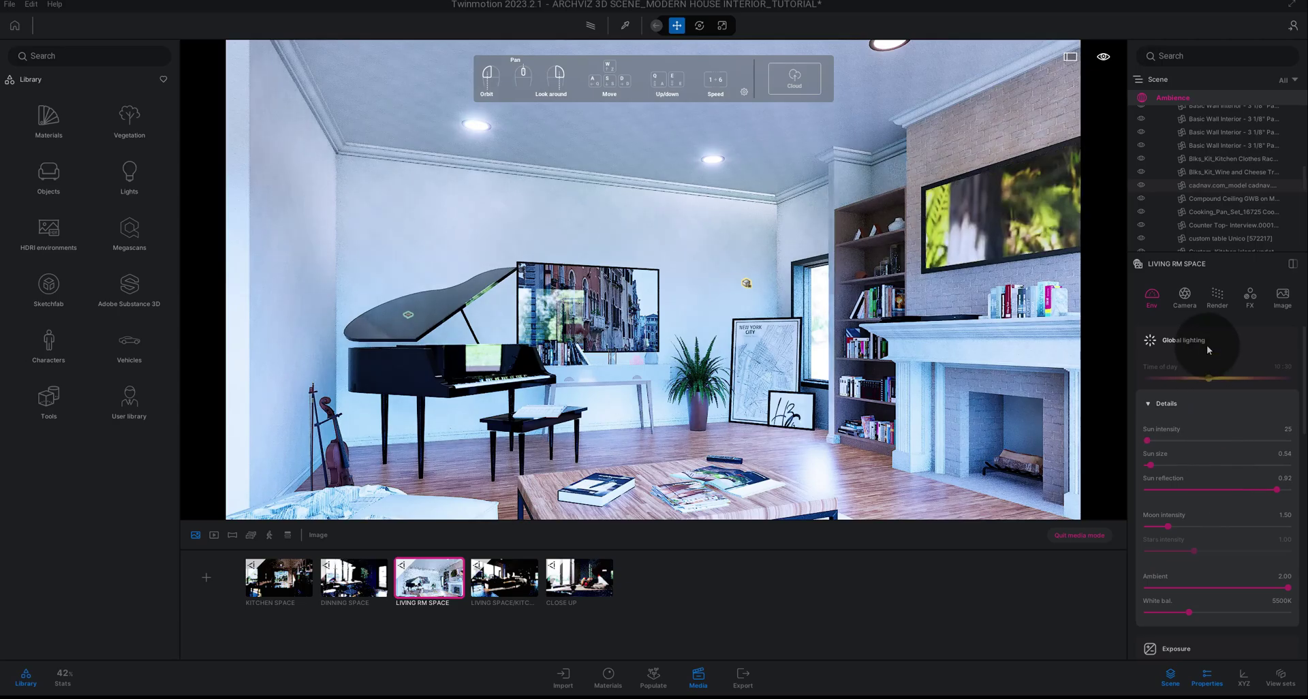
# - Switch the LIVING RM SPACE view's rendering to Path tracer
pyautogui.click(1217, 310)
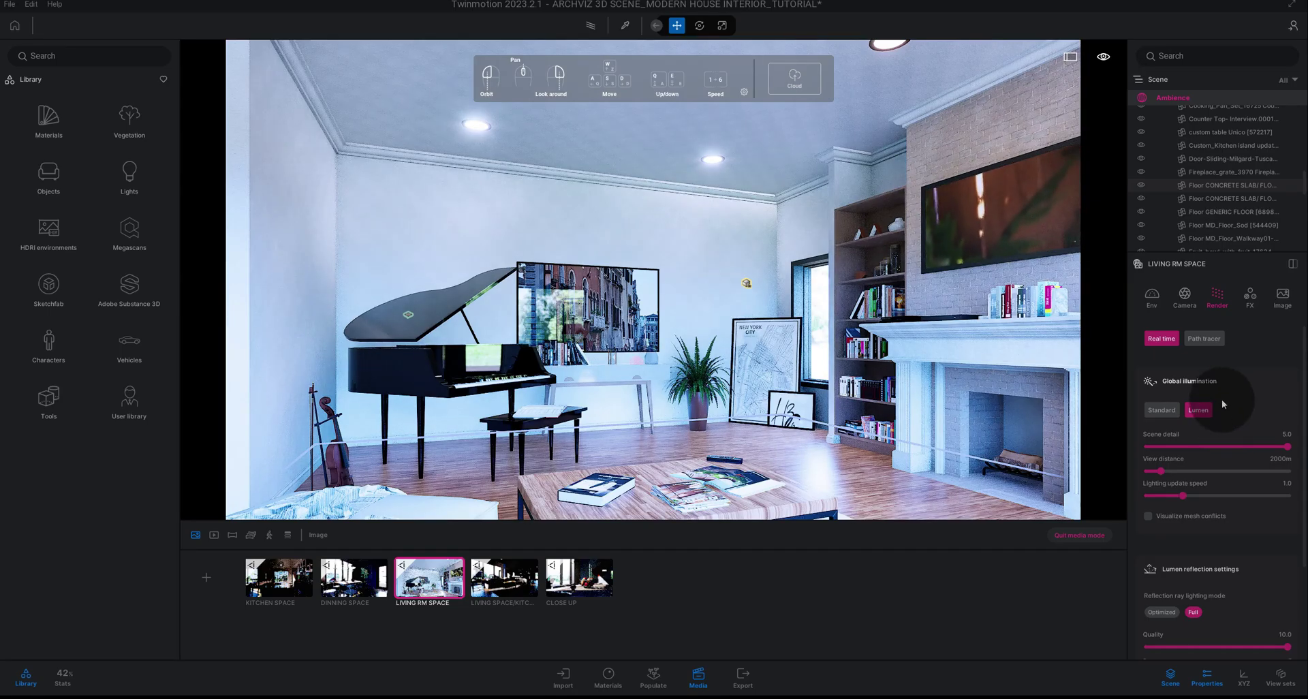
pyautogui.click(1210, 349)
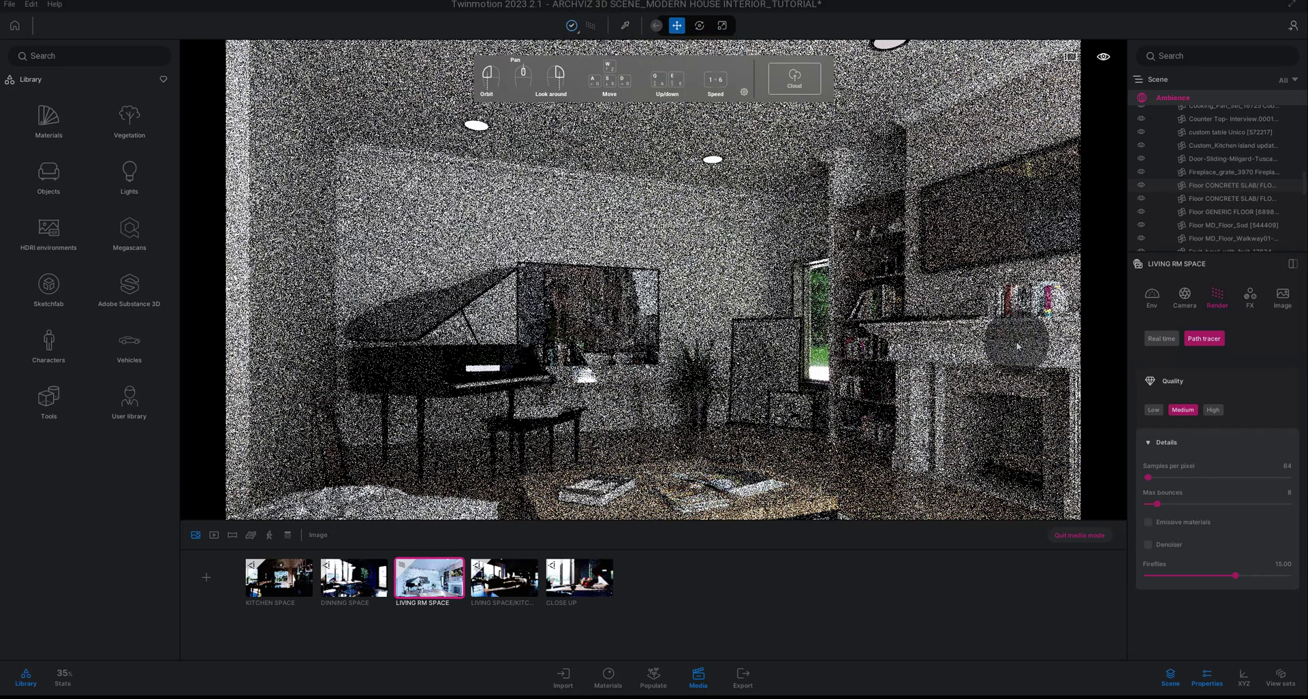
# - Set path tracer quality to High with 800 samples per pixel and 15 max bounces
pyautogui.click(1212, 413)
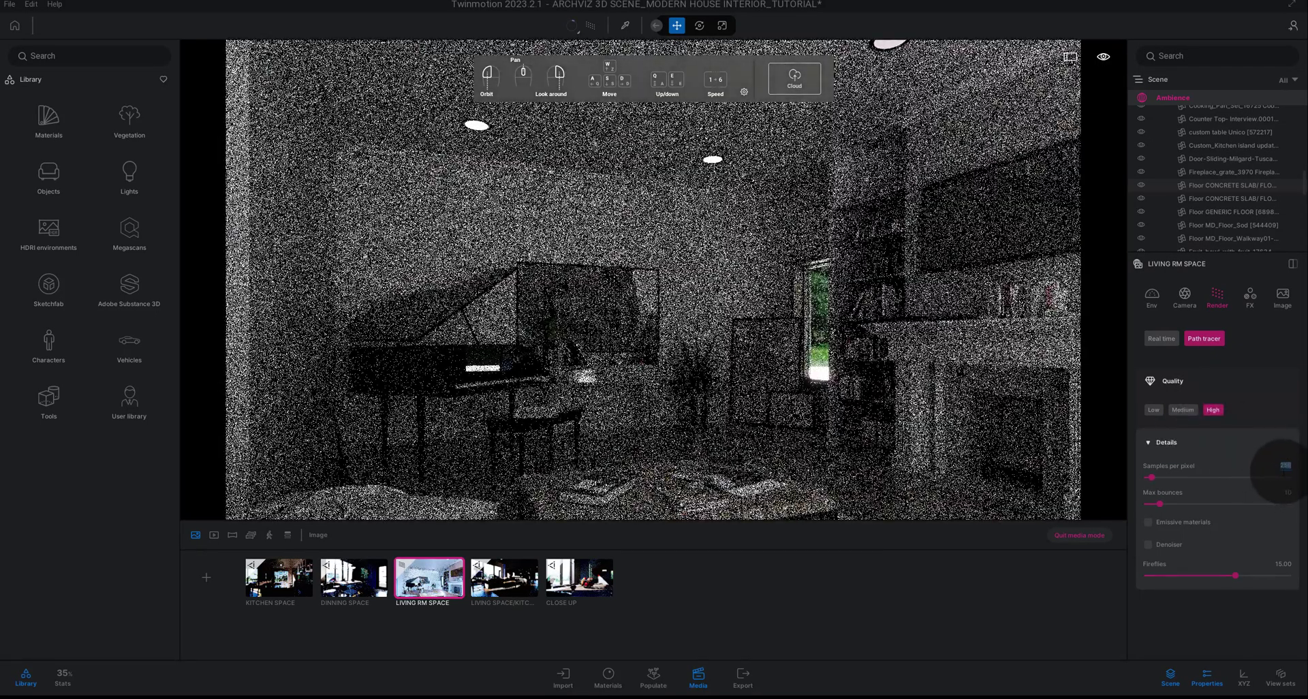
pyautogui.click(1284, 465)
pyautogui.write('800')
pyautogui.press('Return')
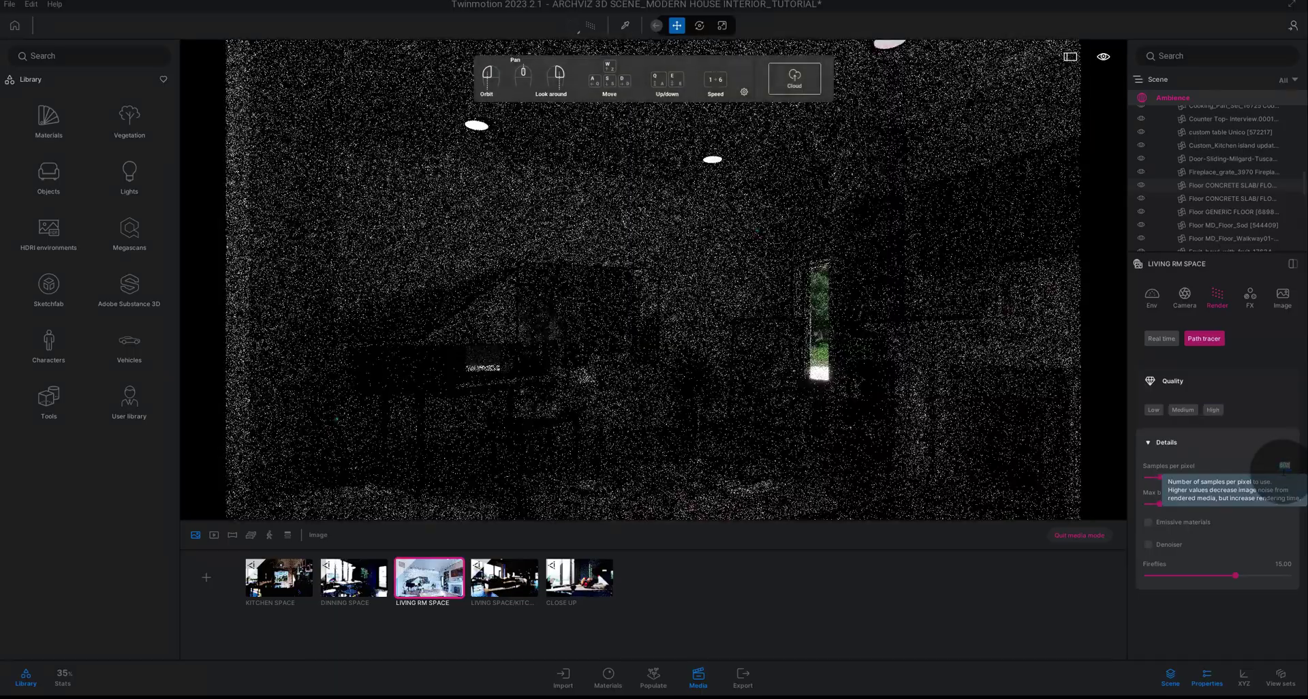
pyautogui.click(1286, 492)
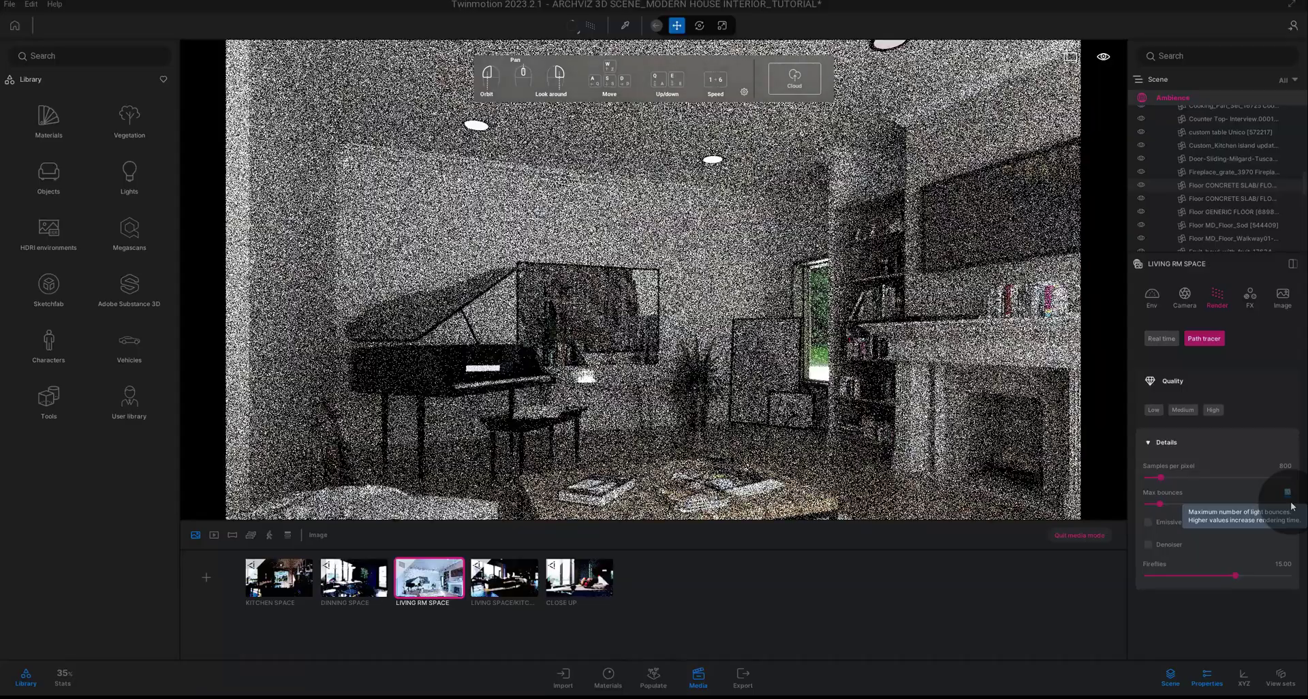
pyautogui.write('15')
pyautogui.press('Return')
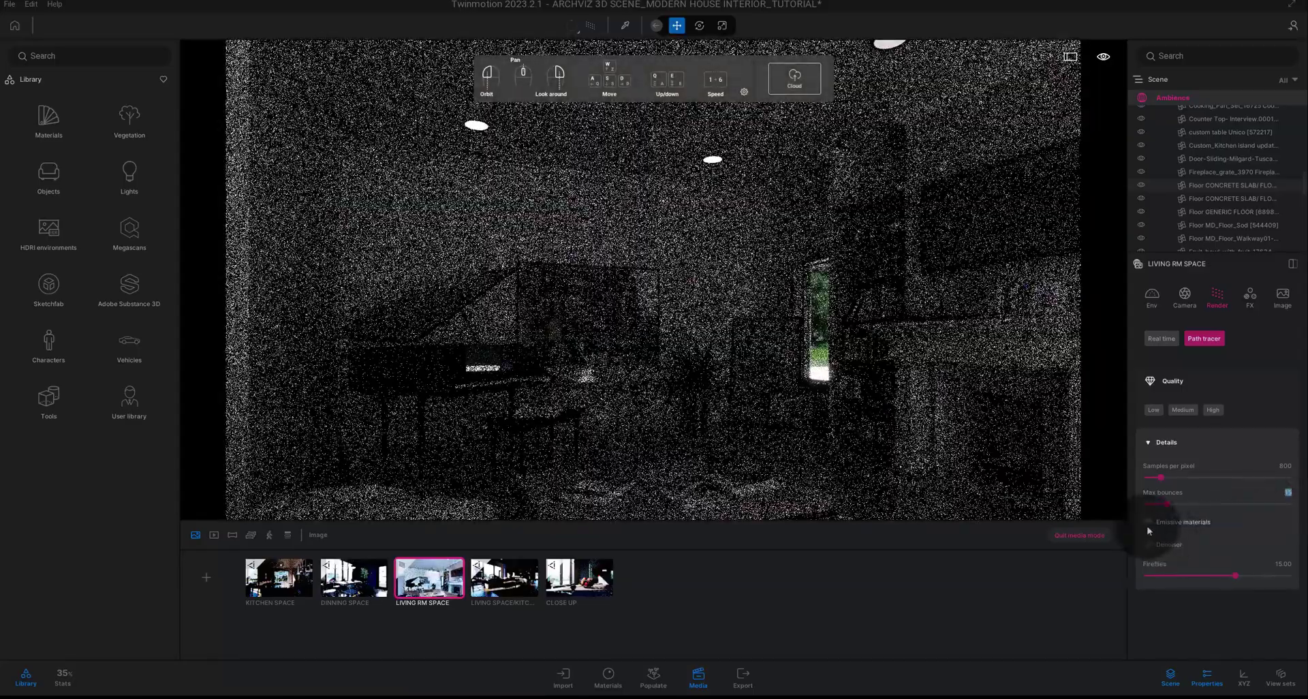
# - Enable emissive materials and the denoiser, and start editing the Fireflies value
pyautogui.click(1150, 526)
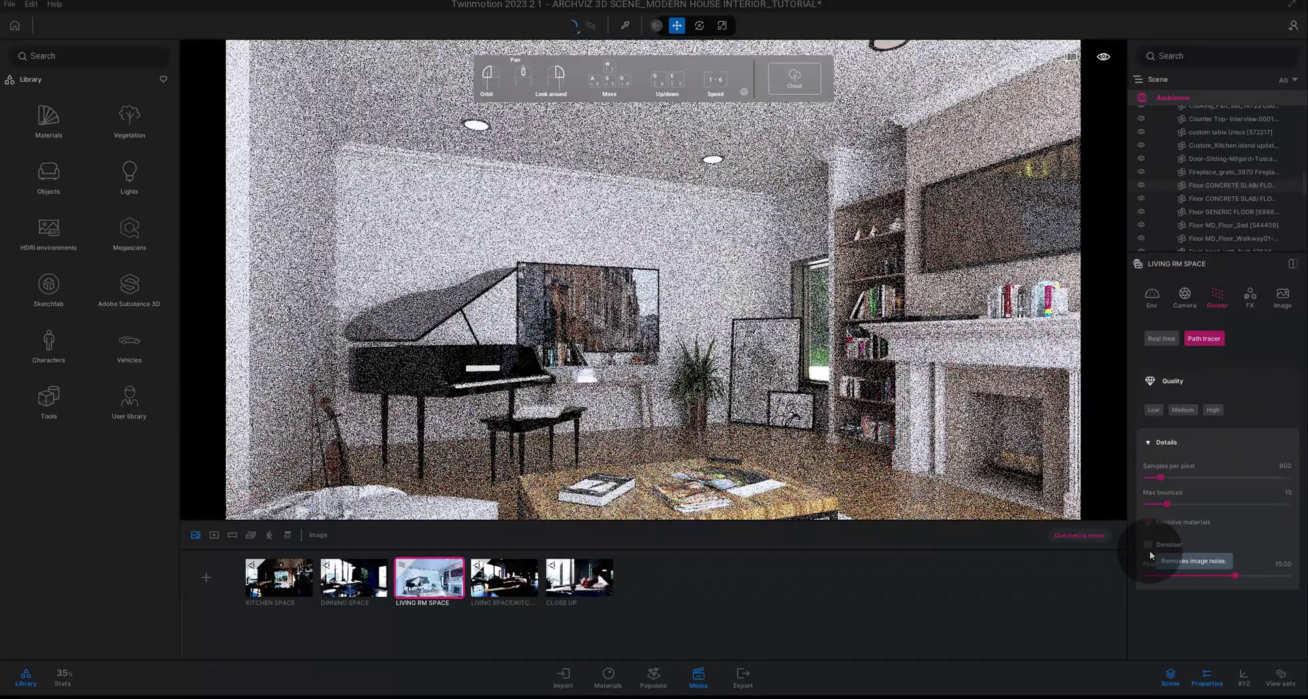
pyautogui.click(1150, 550)
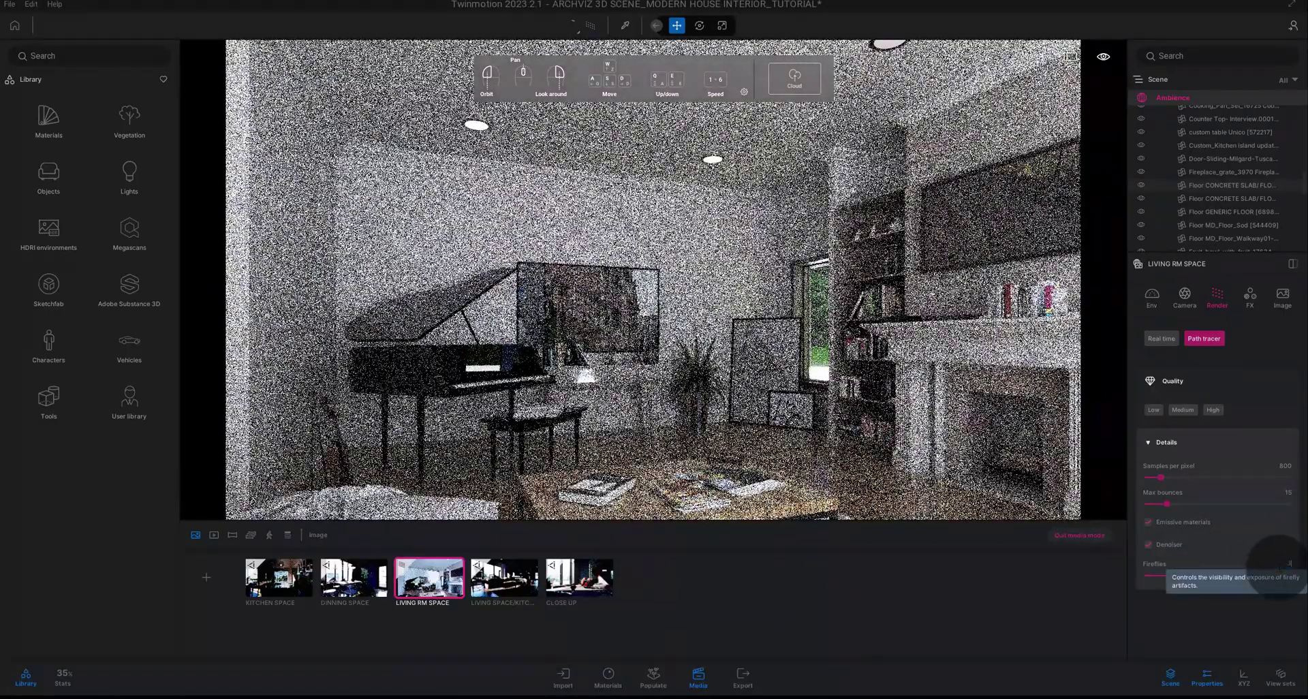
pyautogui.click(1281, 563)
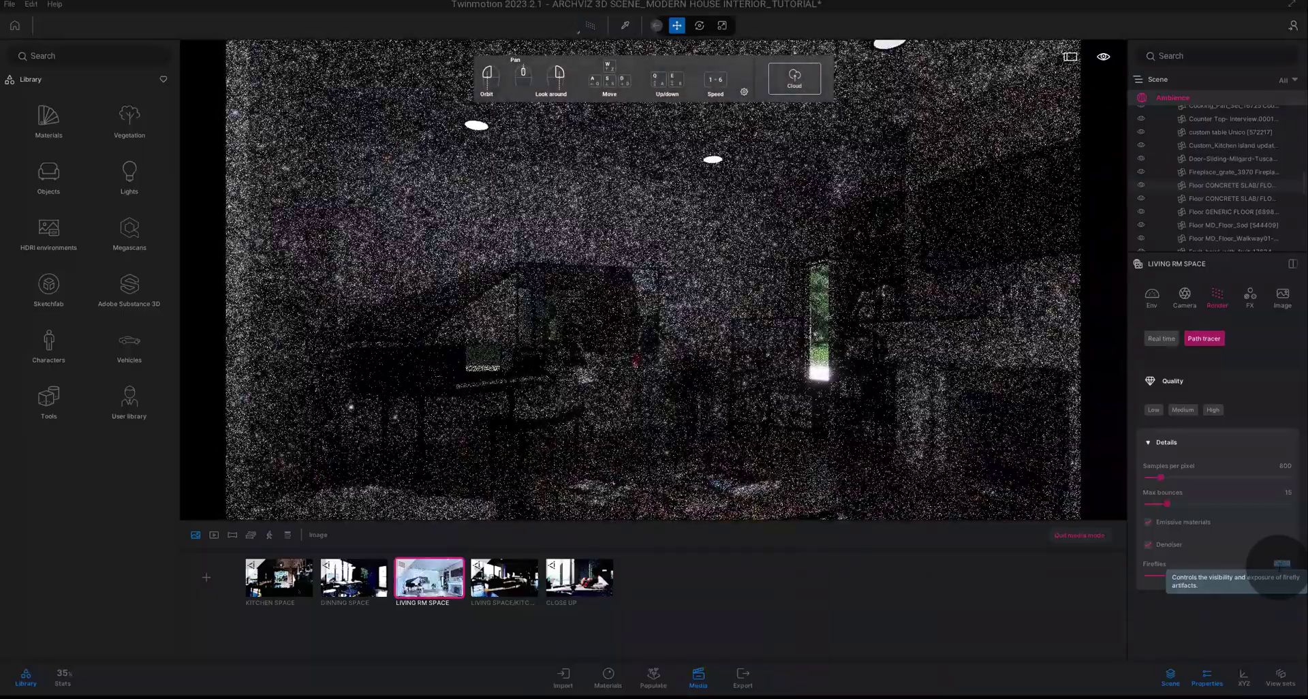